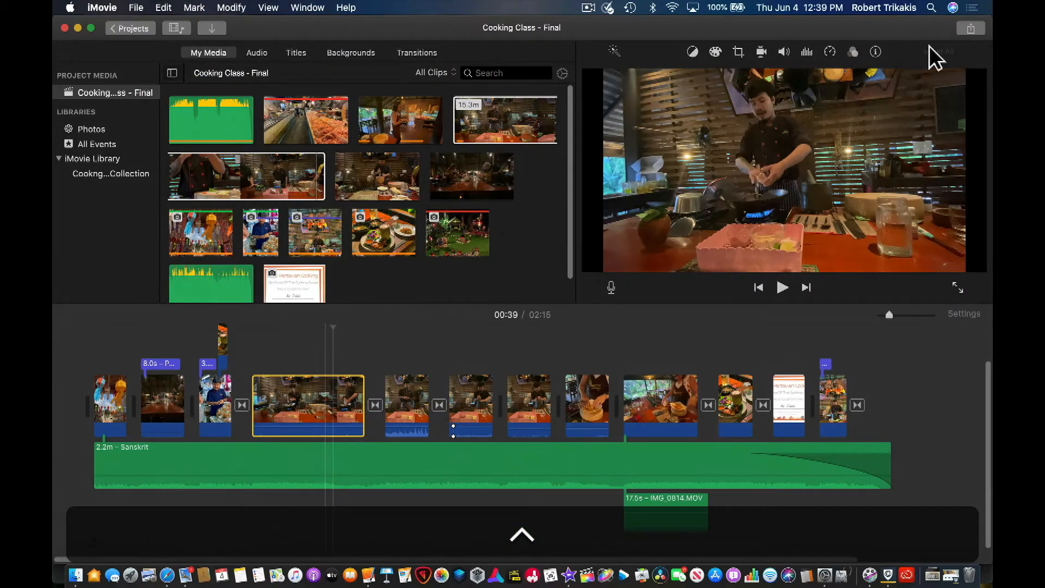
Show the clip information for the long IMG_0815.MOV cooking clip and enlarge the timeline around it.
left_click(875, 51)
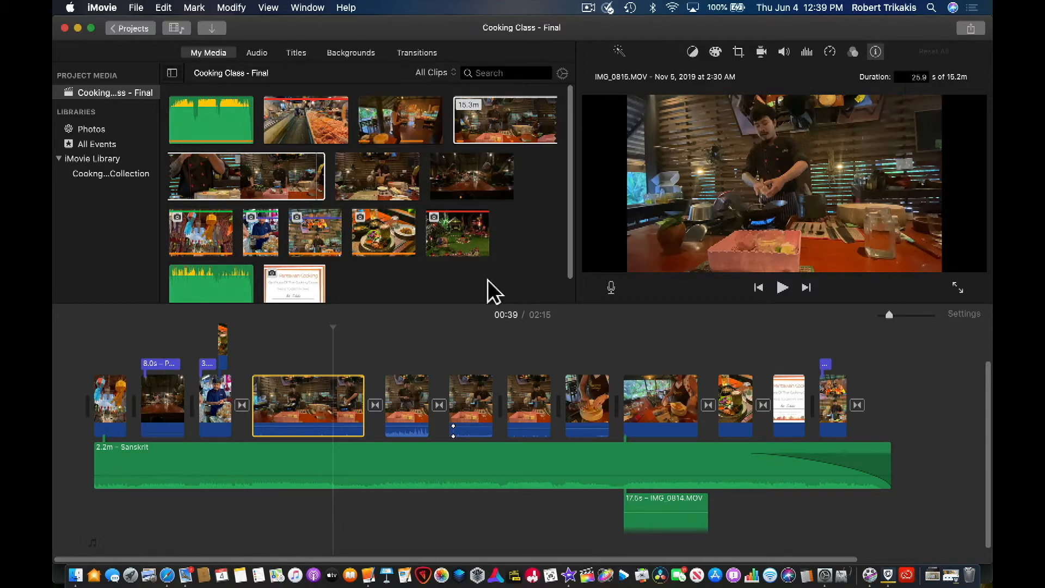
left_click(334, 388)
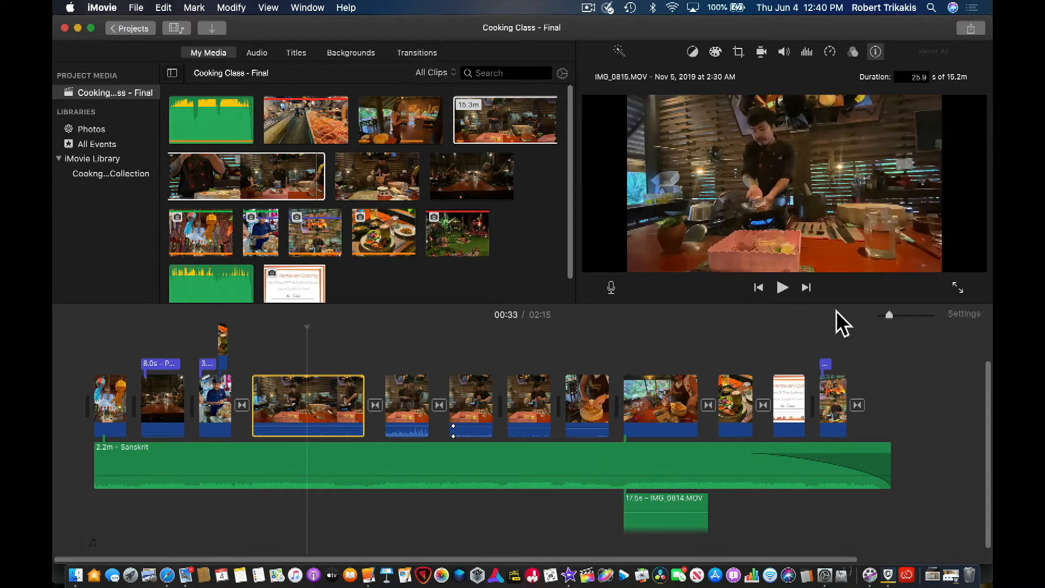
left_click(914, 315)
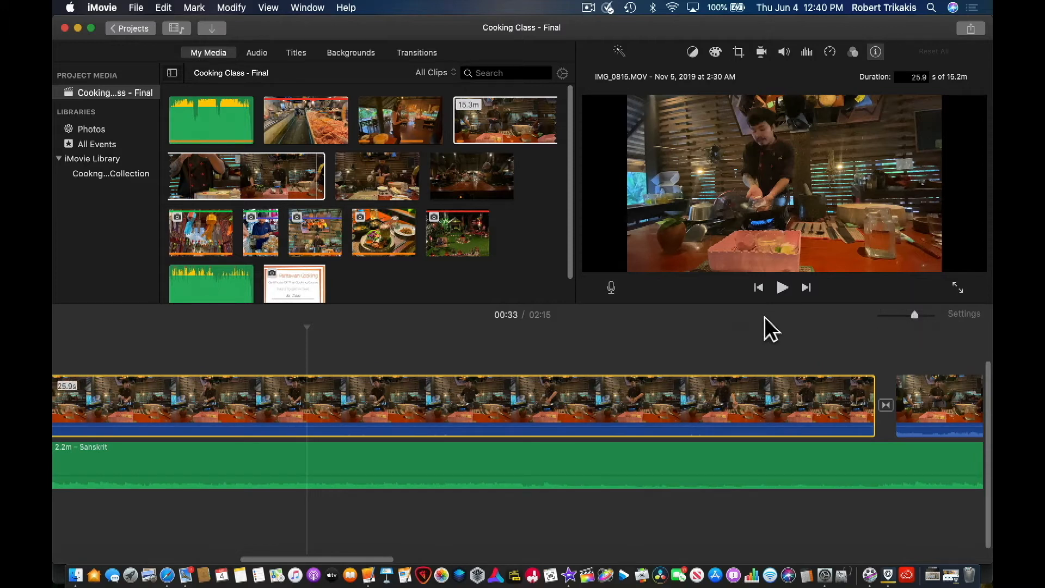
scroll(719, 397, "left", 3)
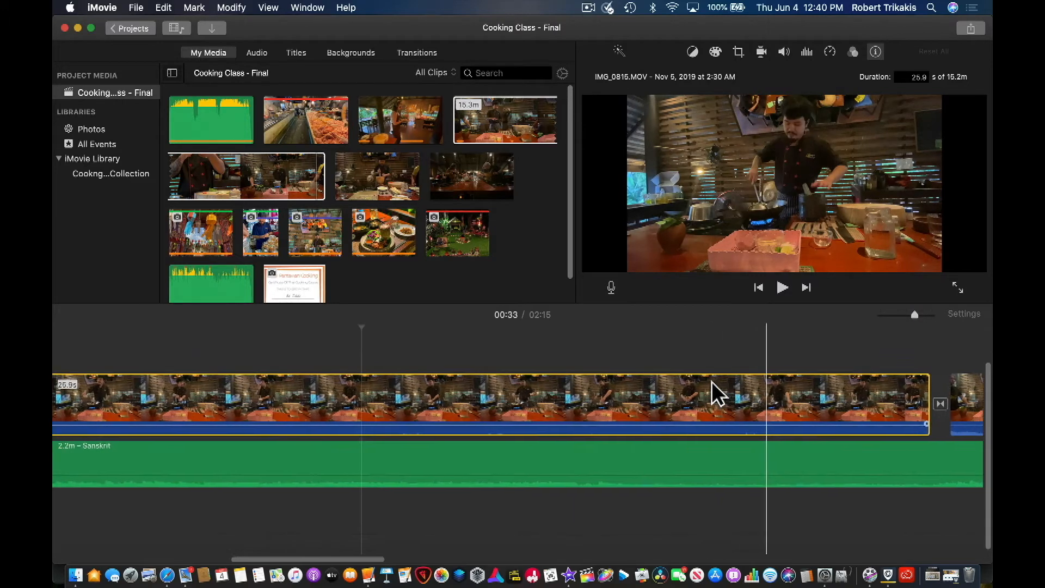
left_click(906, 315)
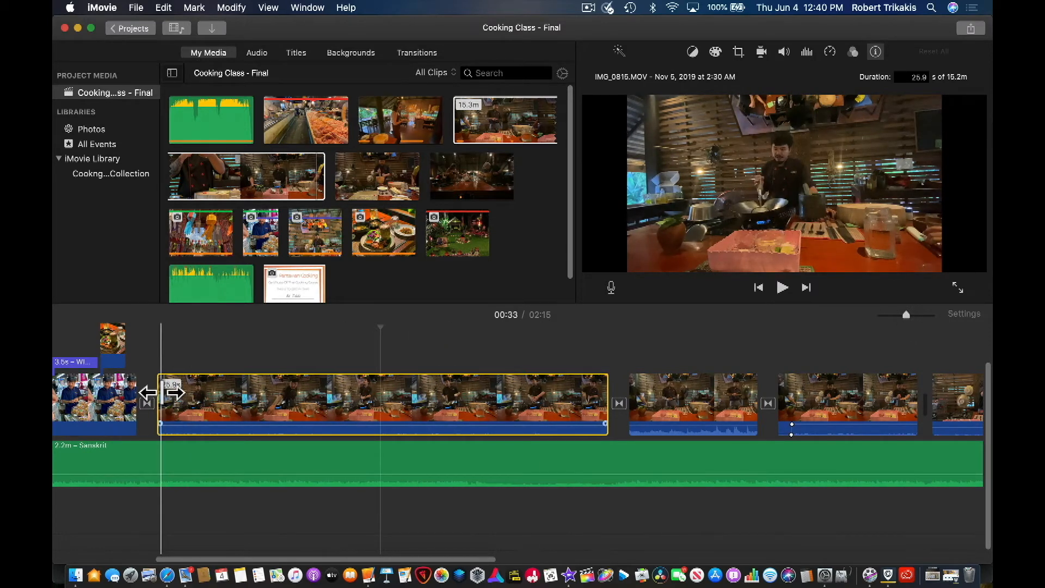
Trim the start of the long cooking clip to a duration of 25.7 s and undo the trim.
mouse_move(162, 390)
left_mouse_down()
mouse_move(190, 392)
mouse_move(162, 392)
left_mouse_up()
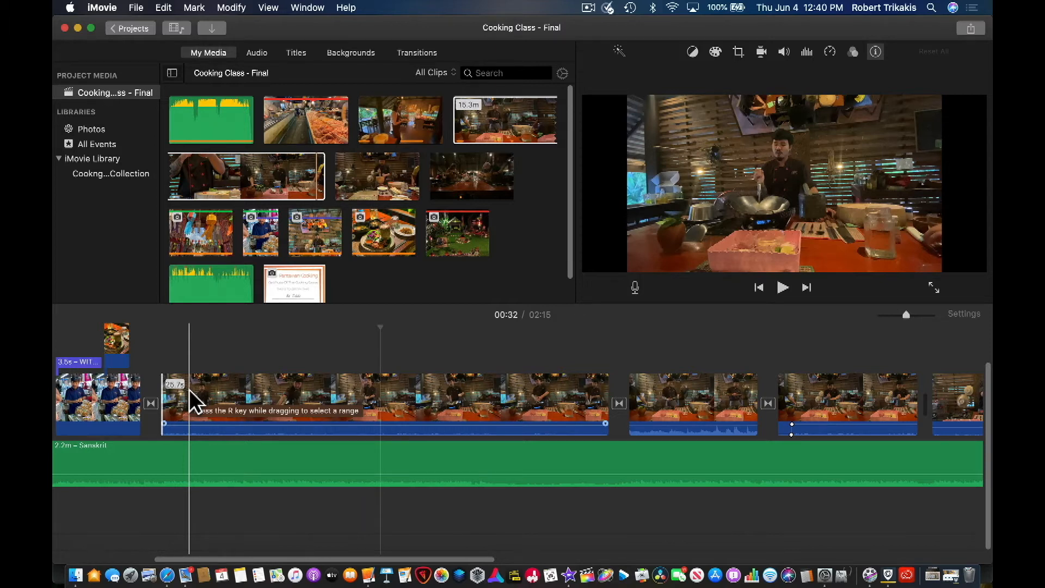
key("super")
key("super+z")
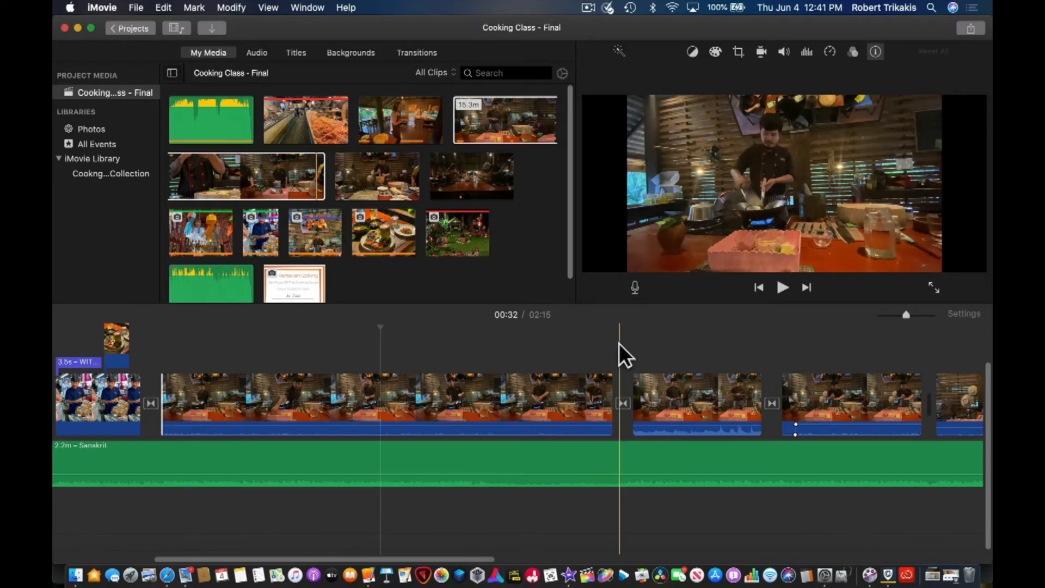
Shorten the long cooking clip from its end to a duration of 24.5 s and undo the trim.
left_click(582, 381)
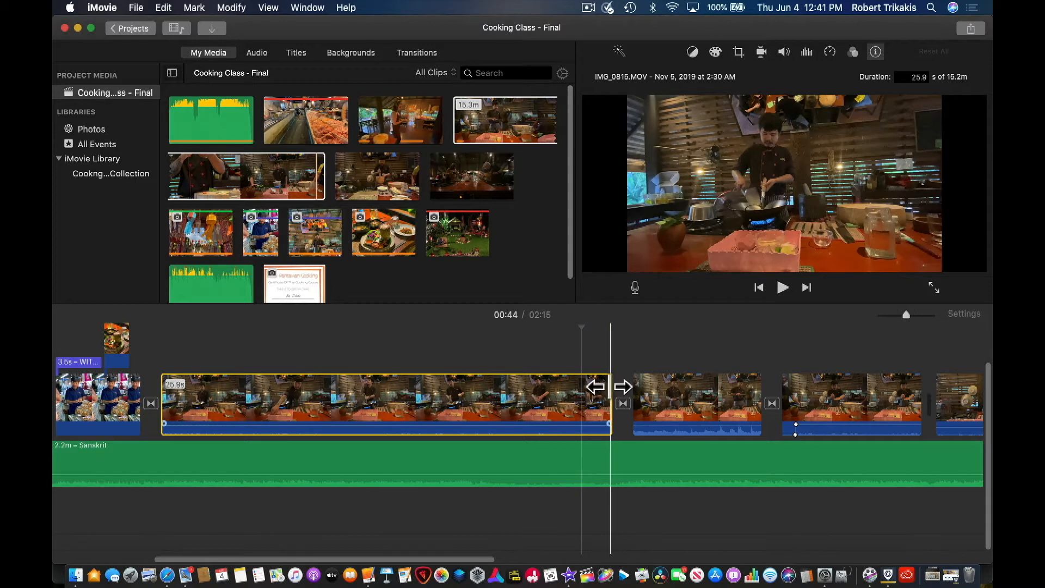
left_click_drag(606, 392, 586, 401)
left_click(551, 412)
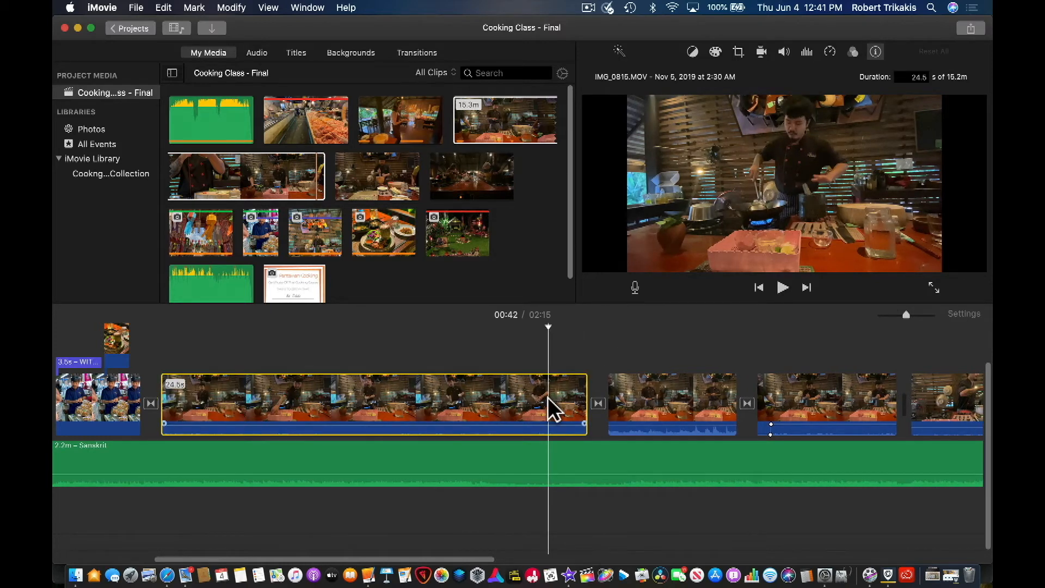
key("super")
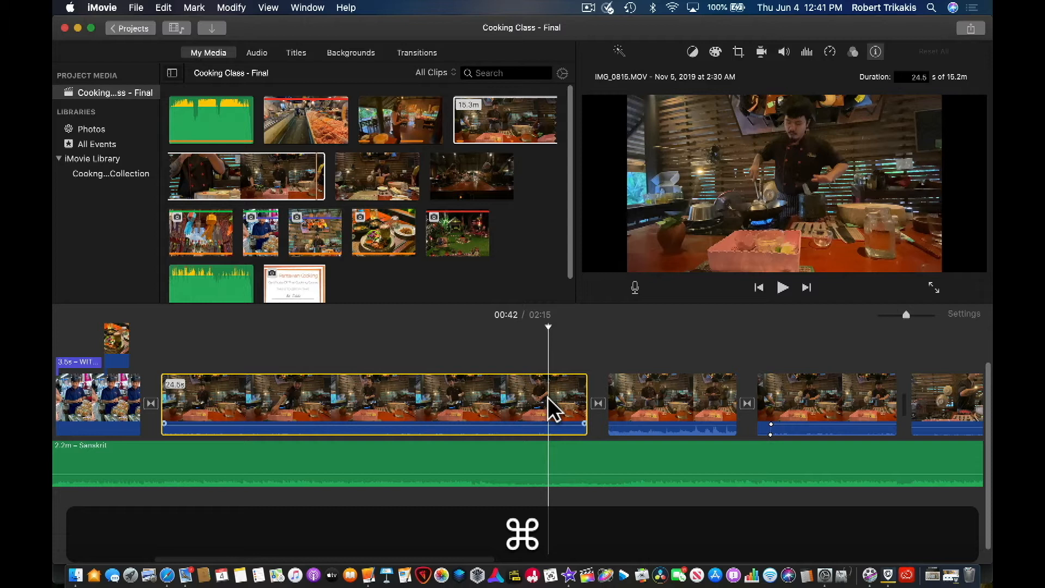
key("super+z")
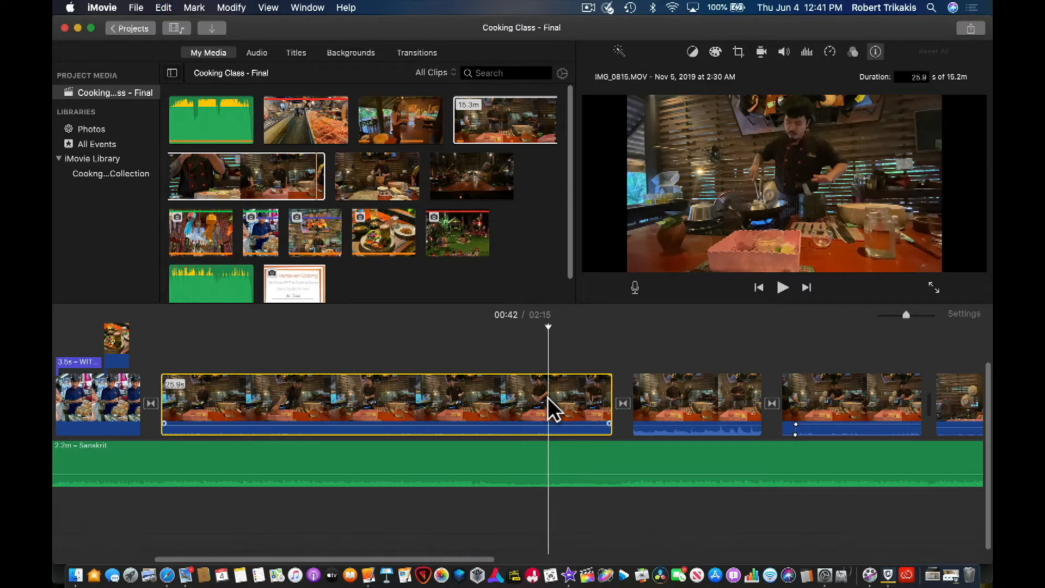
Place the playhead near the start of the long cooking clip and step frame by frame around 00:21.
left_click(197, 393)
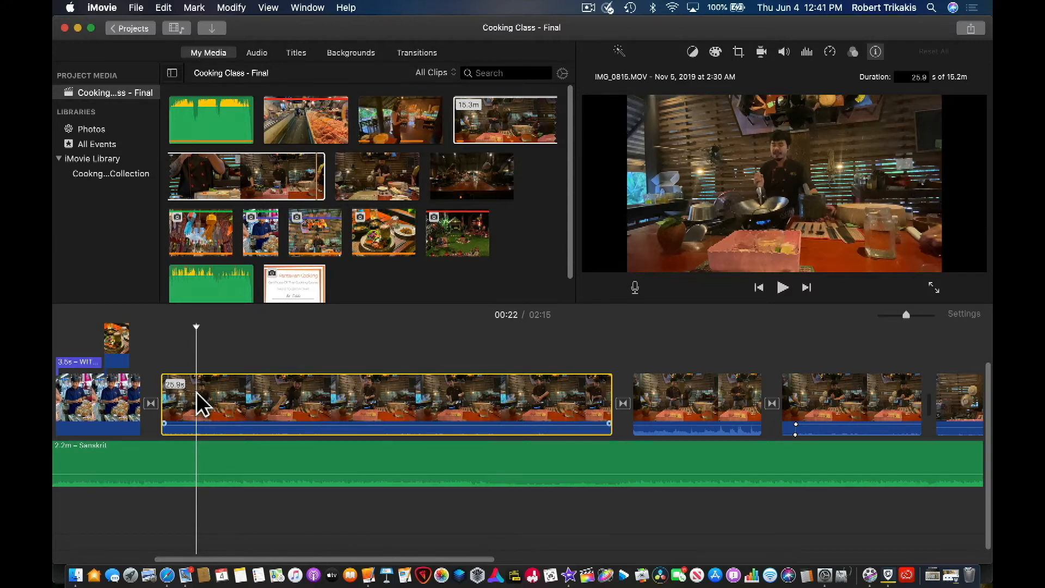
key("Left")
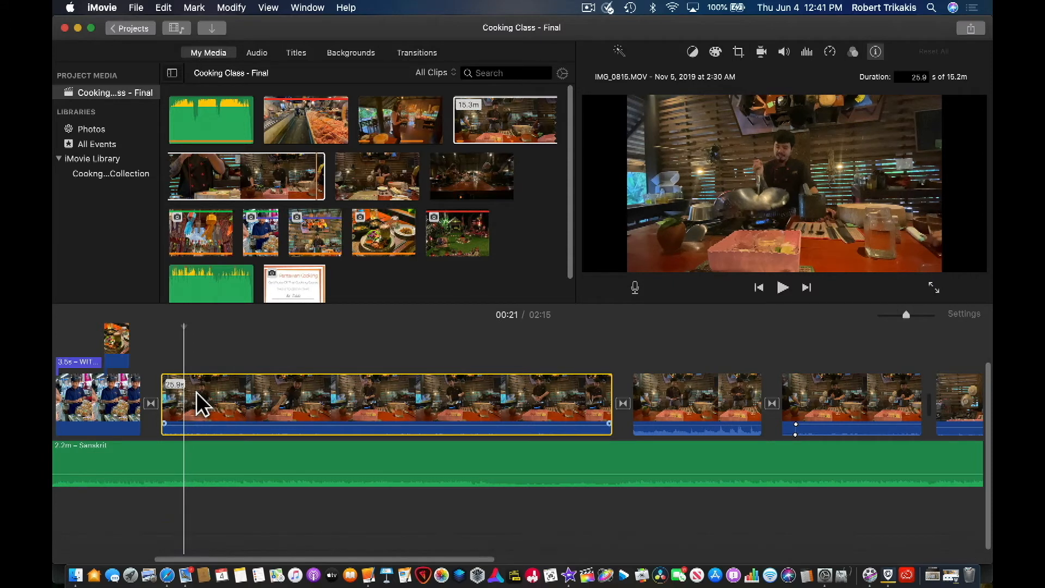
key("Right")
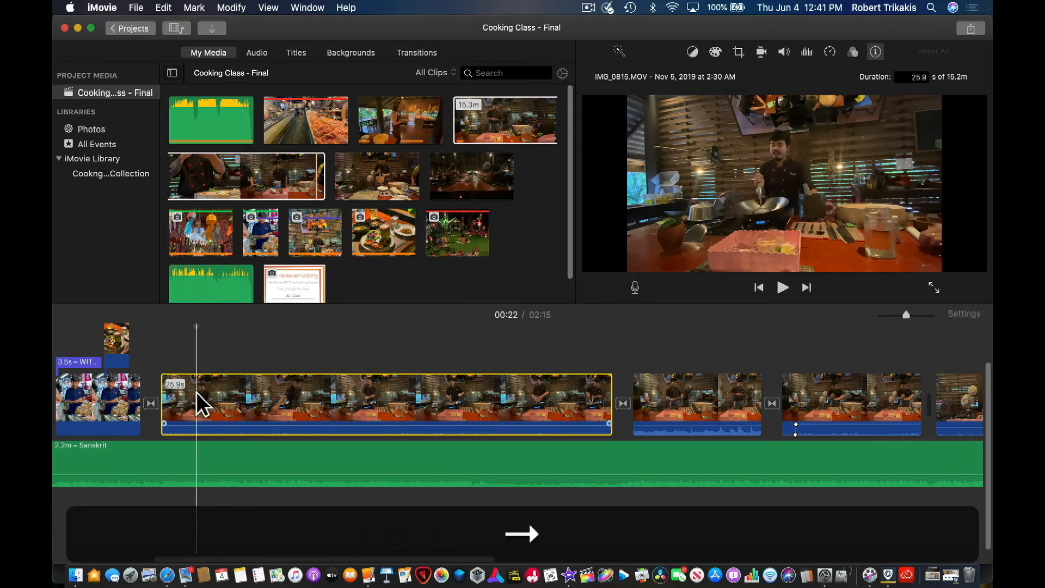
key("Left")
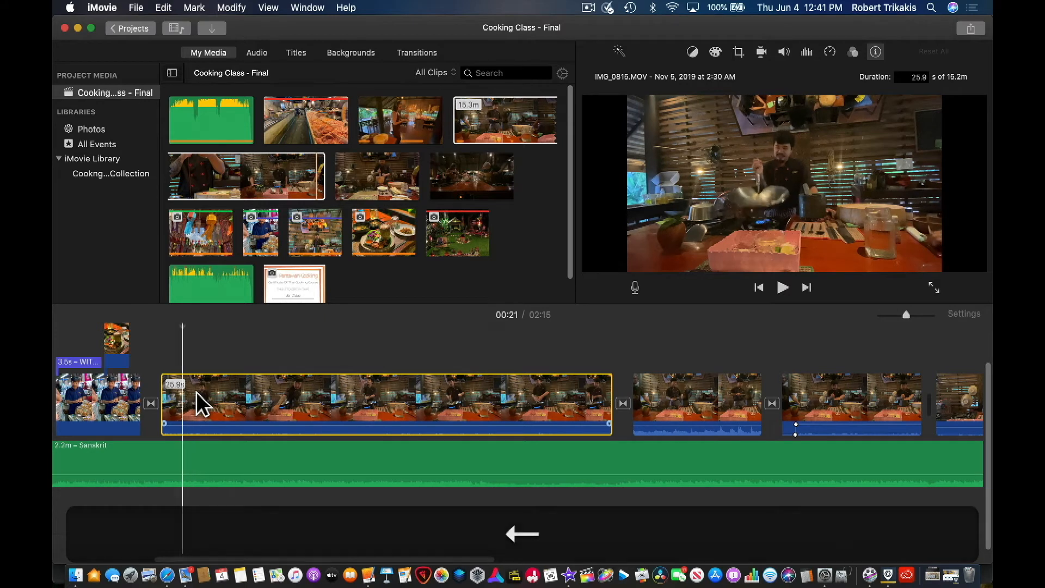
key("Right")
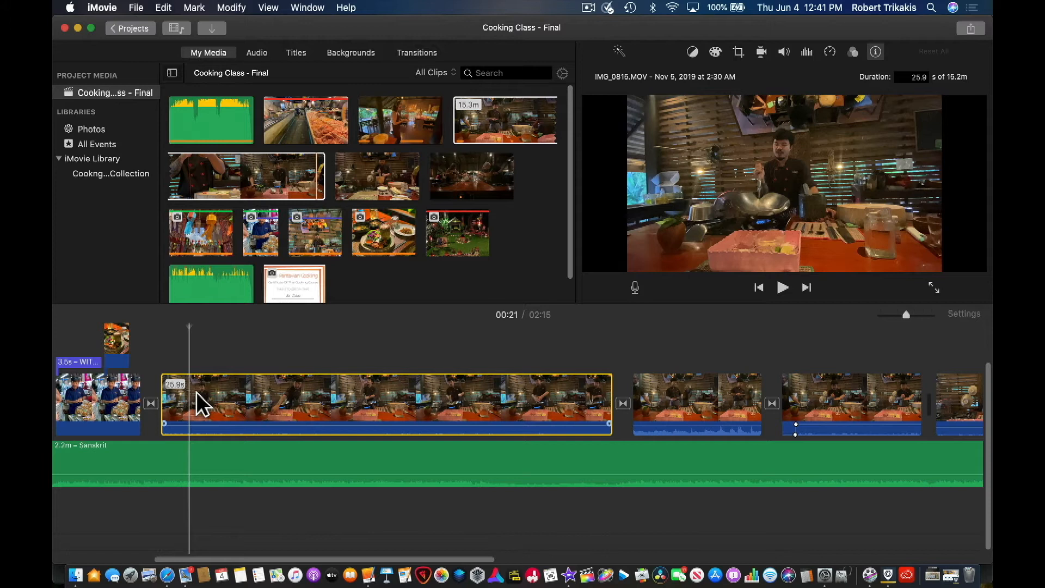
Play the opening of the long cooking clip forwards and backwards, stopping the playhead at 00:21.
key("space")
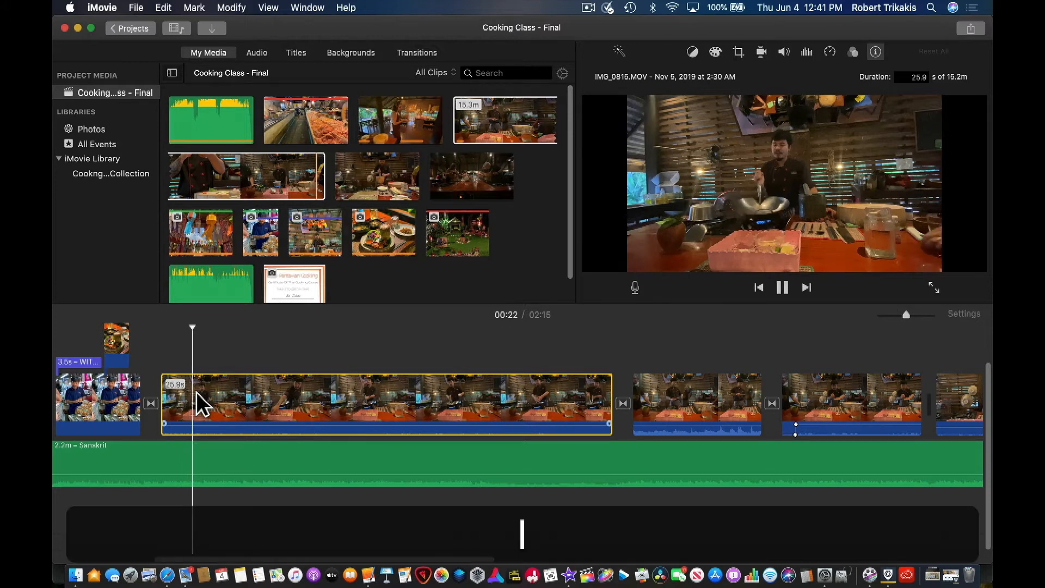
key("k")
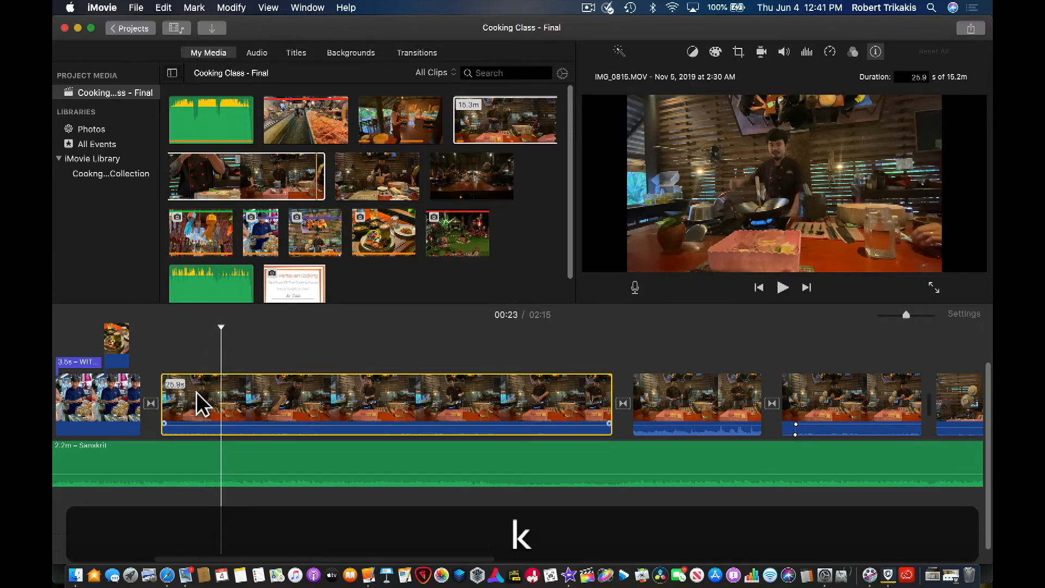
key("j")
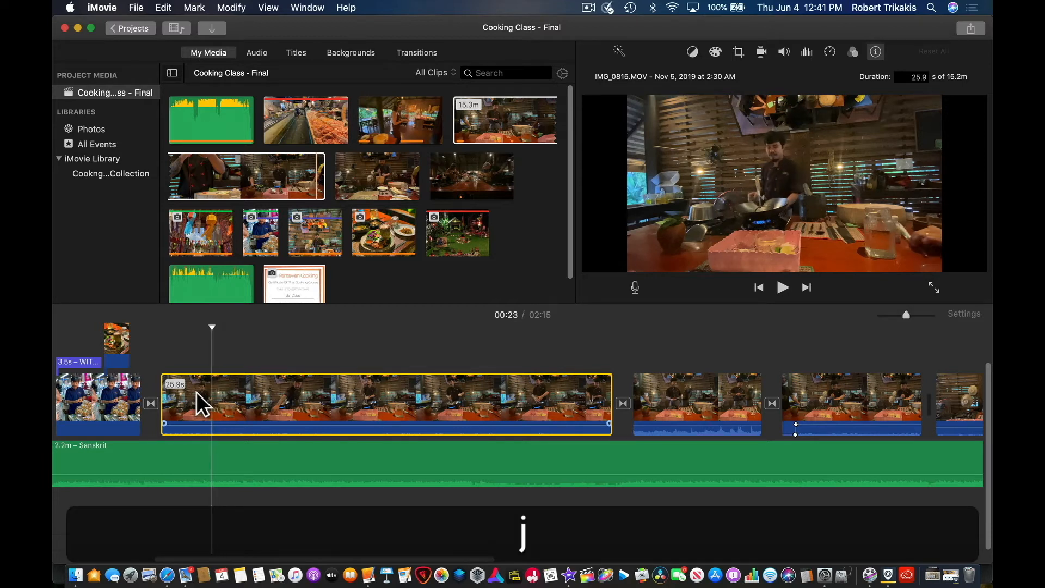
key("k")
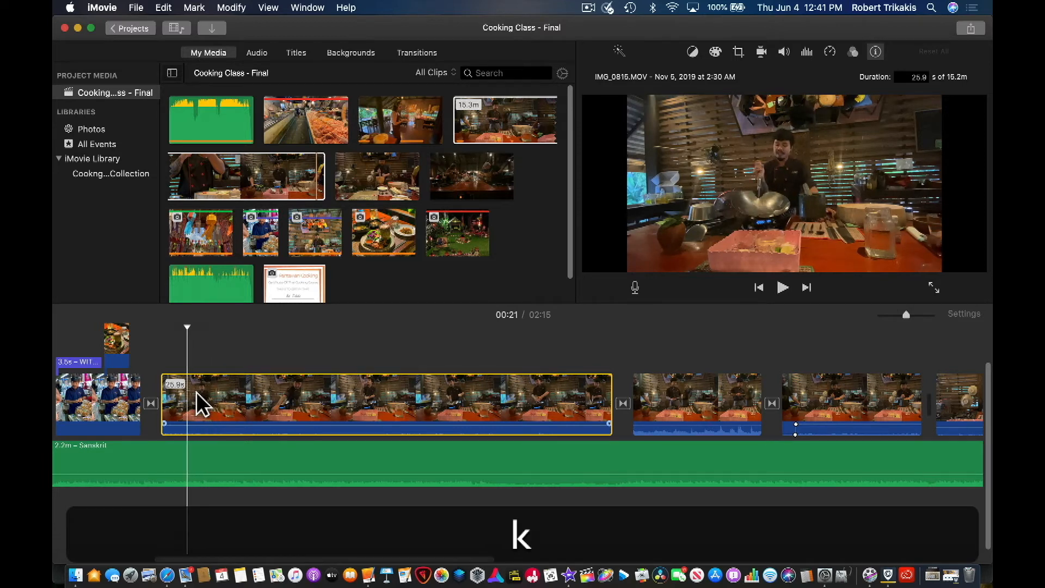
key("l")
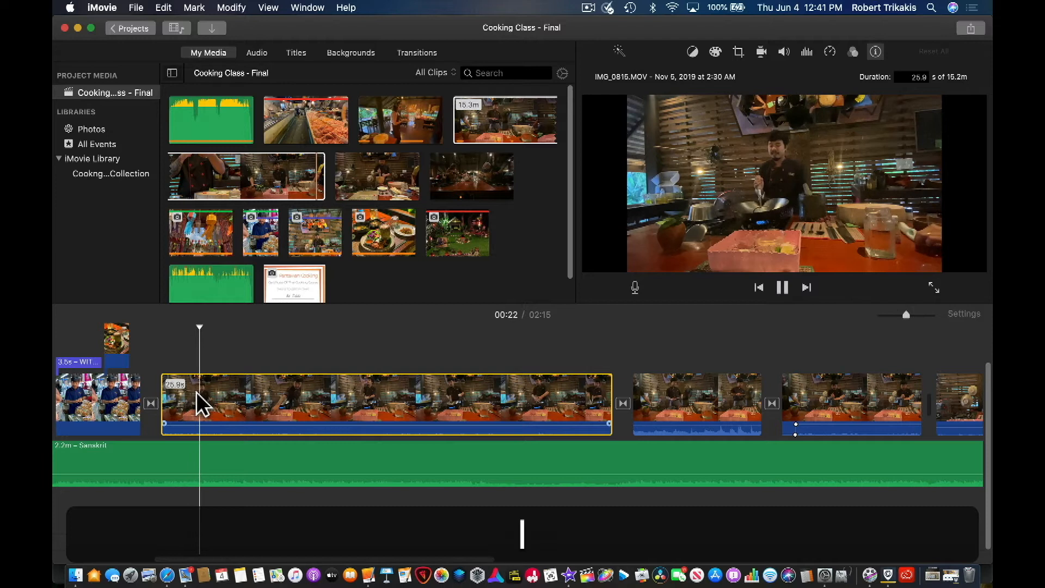
key("k")
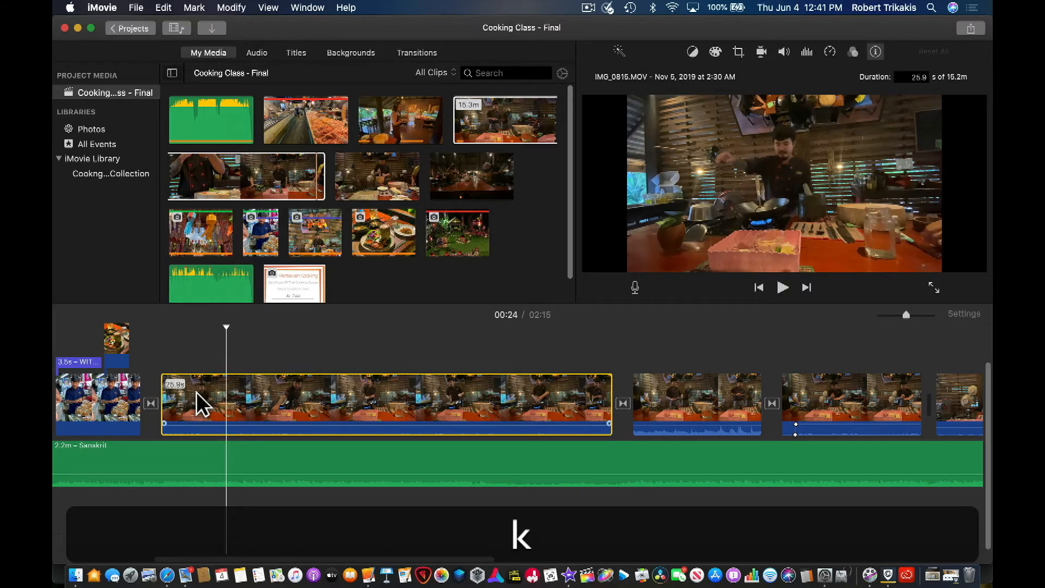
key("j")
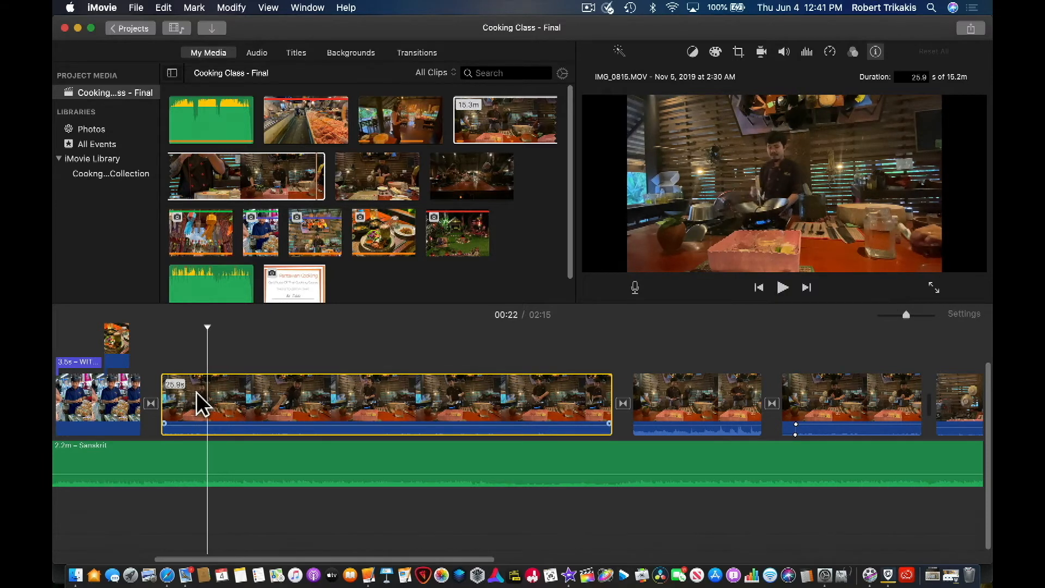
key("k")
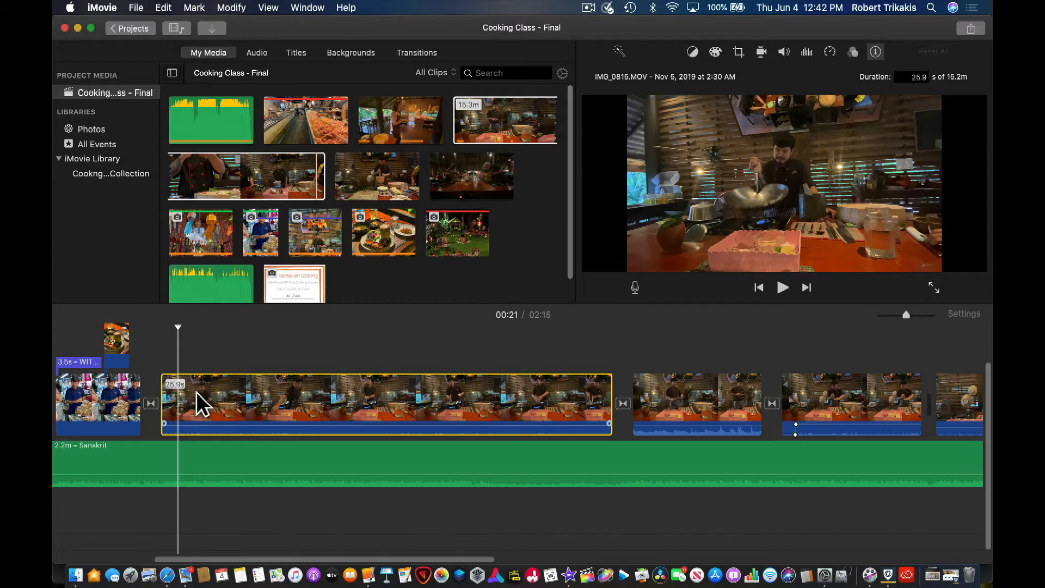
Mark a range in the long cooking clip starting at 00:21 and ending at 00:28.
key("i")
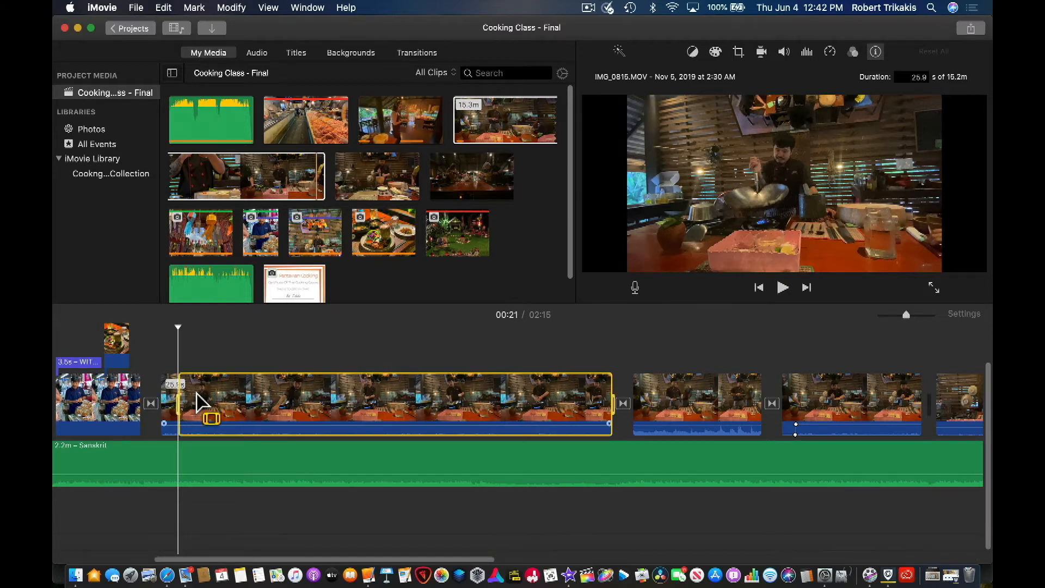
key("space")
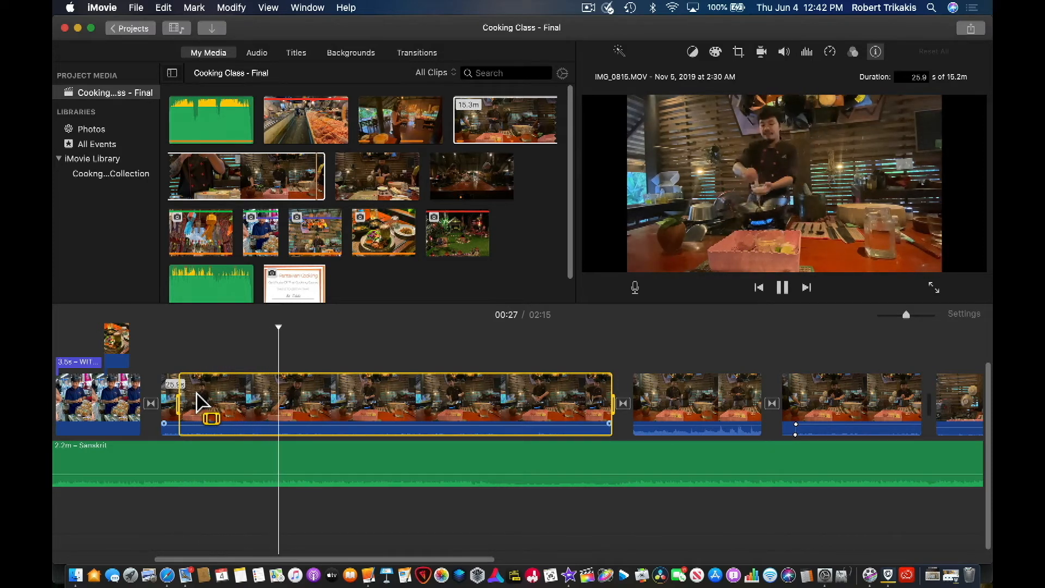
key("k")
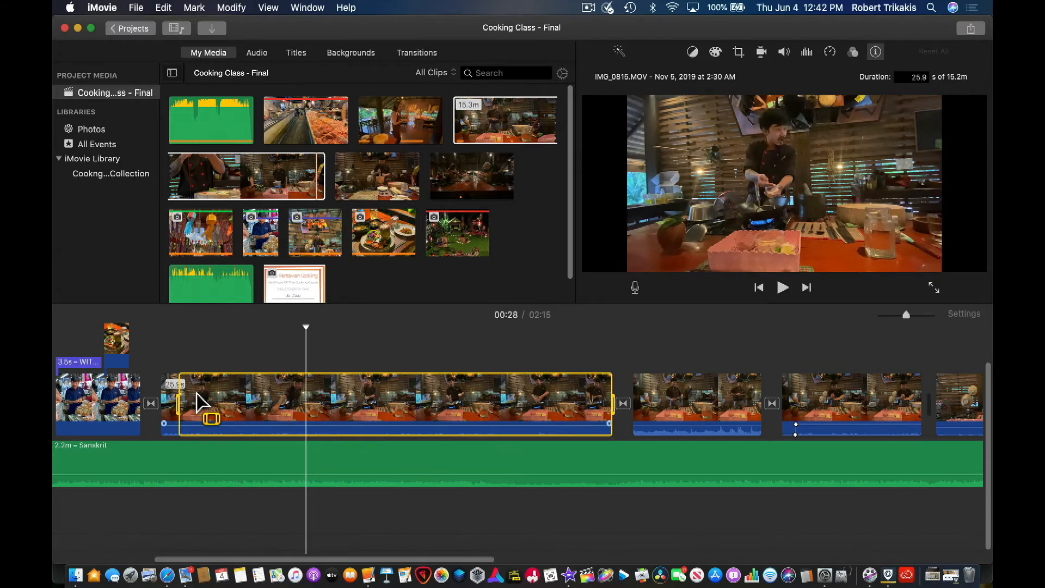
key("super+b")
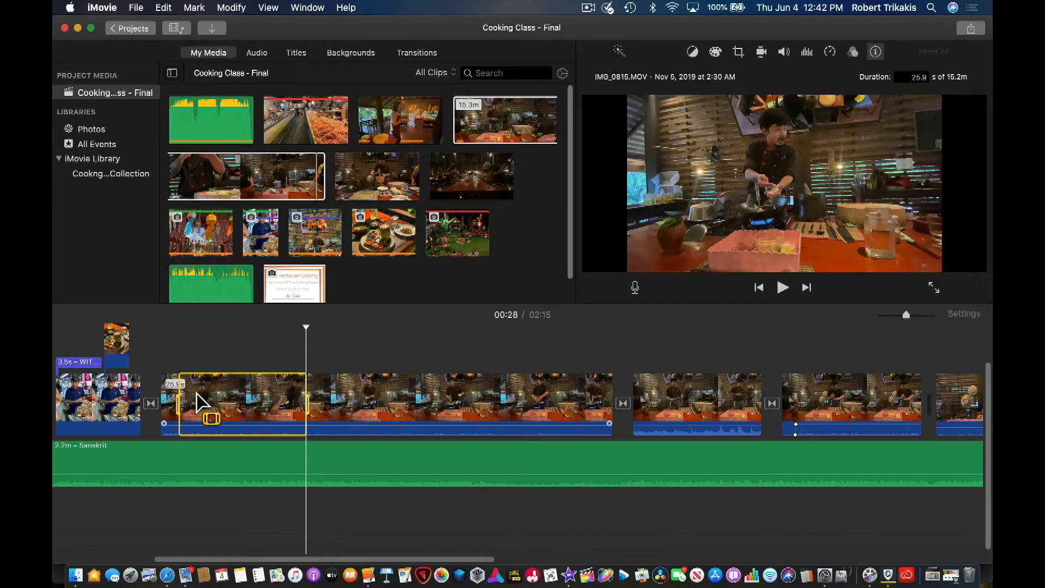
Trim the long cooking clip to the marked range with Trim Selection.
left_click(237, 4)
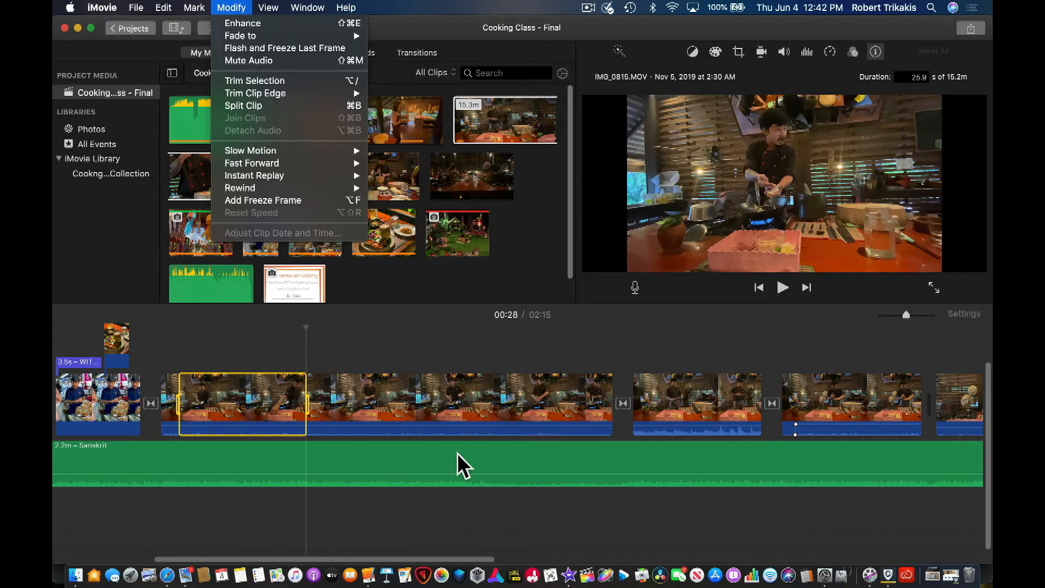
left_click(478, 523)
key("alt")
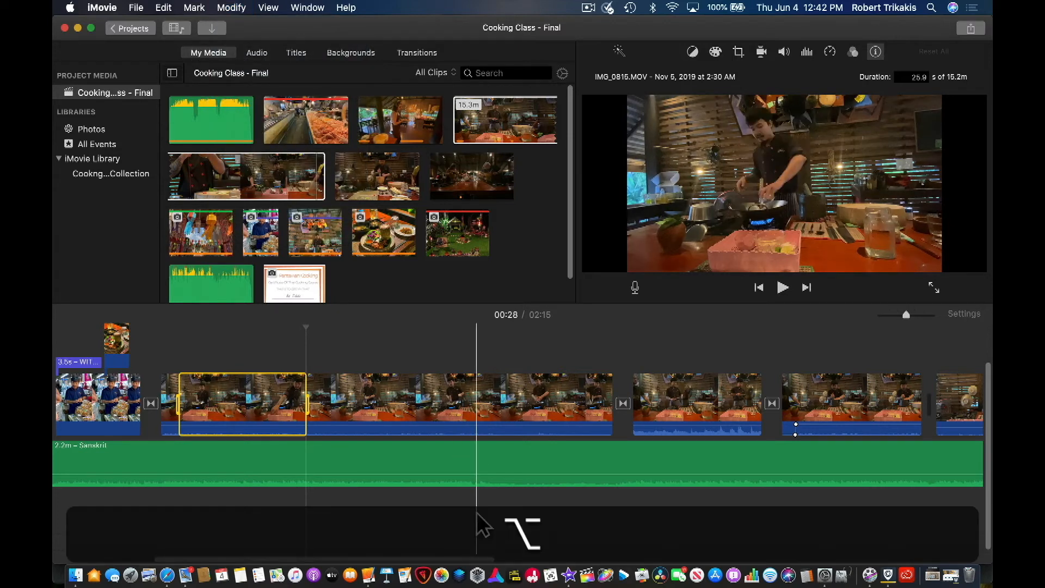
key("alt+slash")
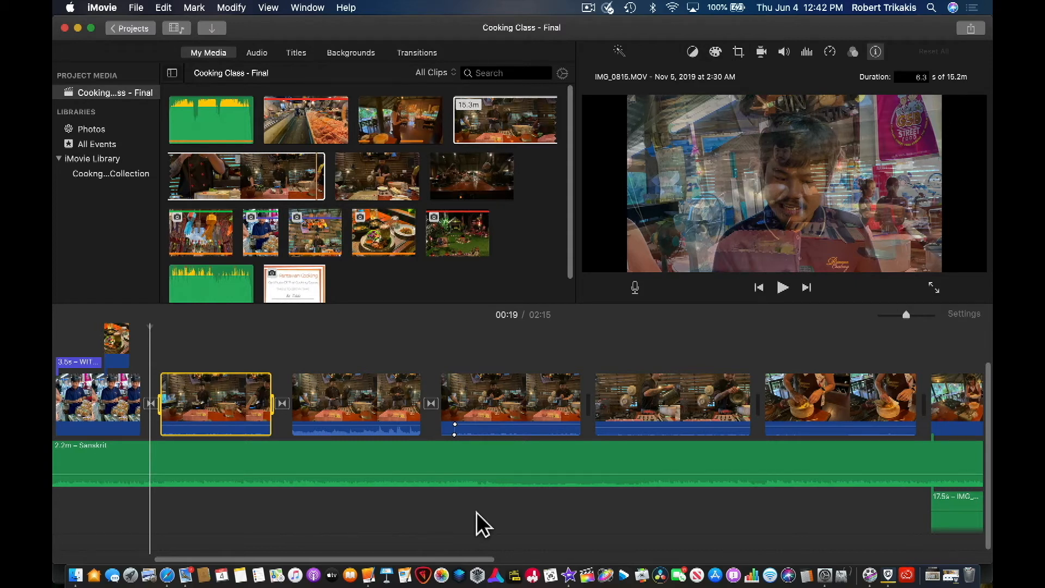
Undo the range trim to restore the full long cooking clip.
left_click(400, 374)
key("super+z")
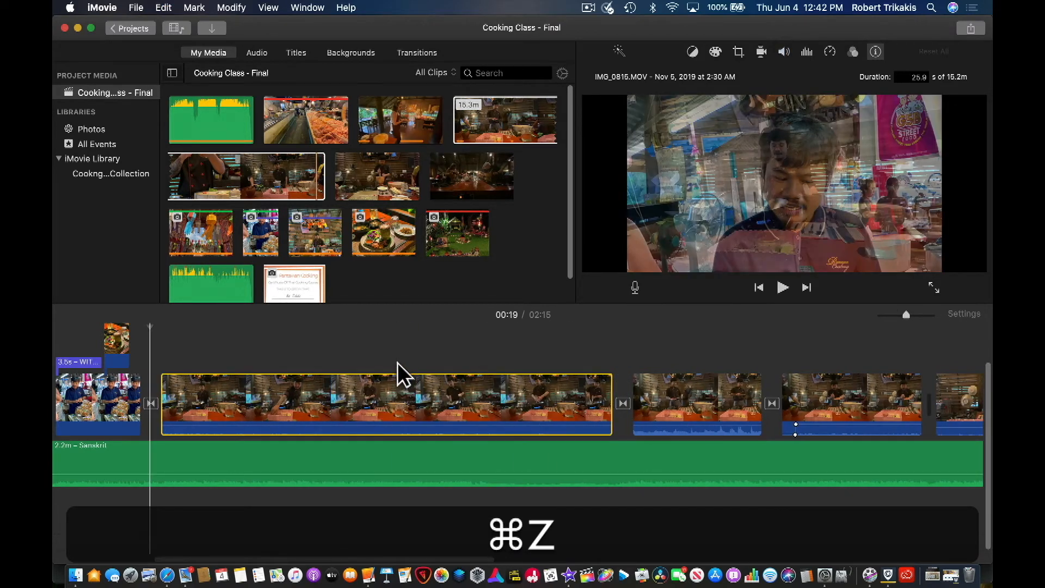
key("super+z")
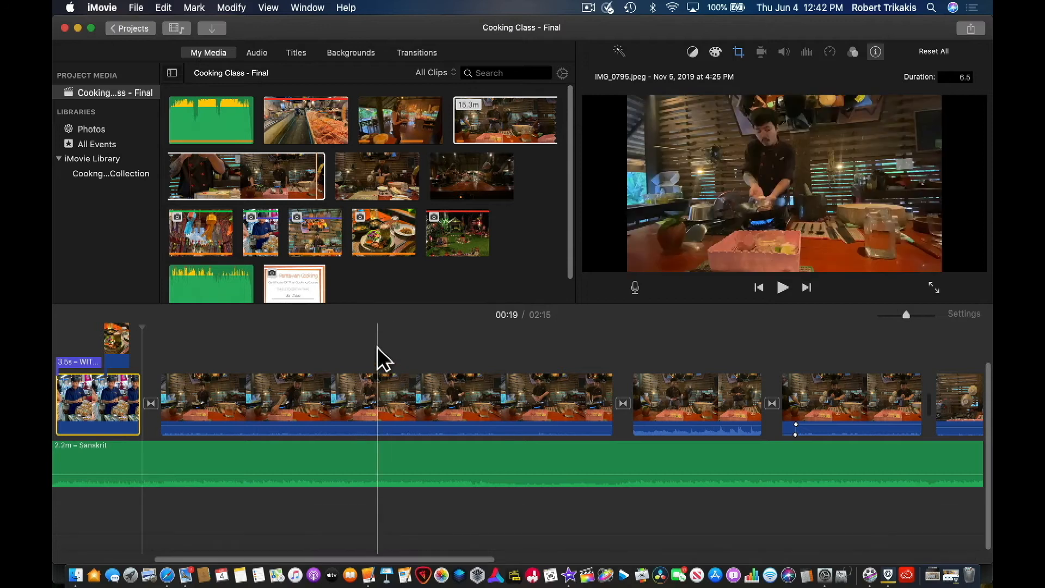
Delete the food photo overlay IMG_0827 above the IMG_0795 market photo in the timeline.
left_click(111, 363)
left_click(116, 365)
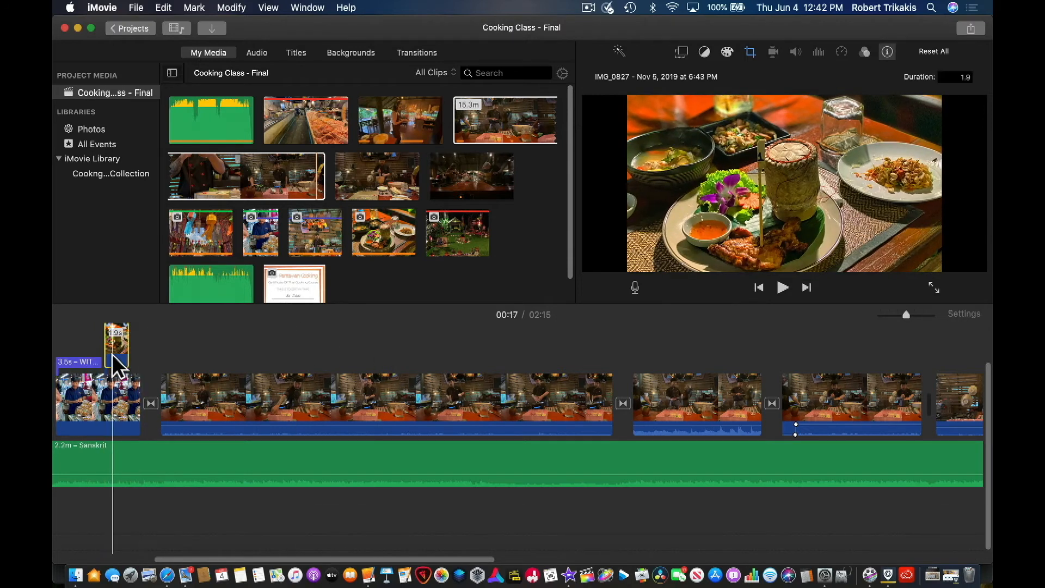
key("BackSpace")
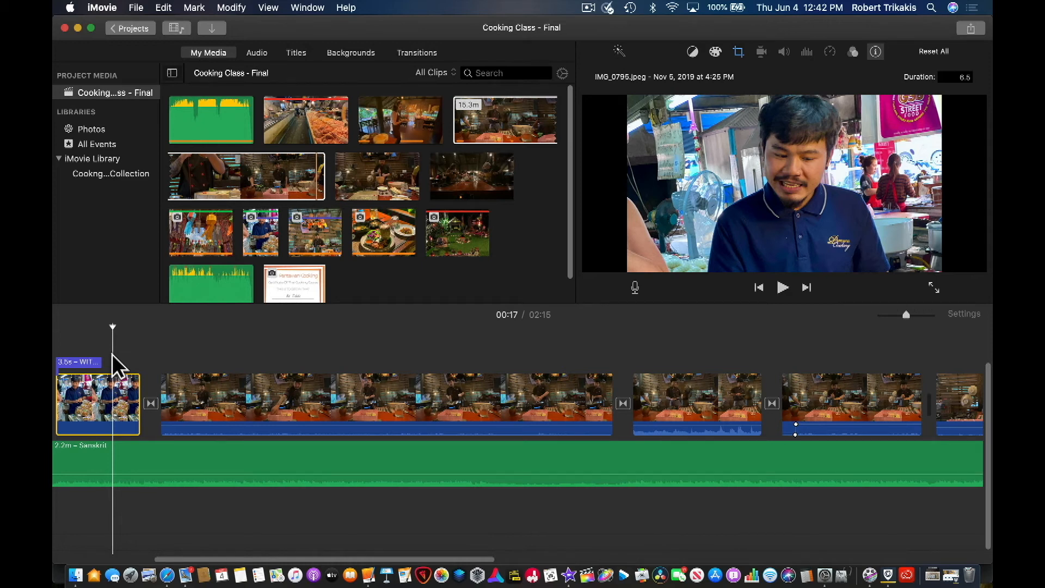
Select the long cooking clip IMG_0815.MOV in the timeline and step the playhead back to 00:22.
key("shift")
key("shift+z")
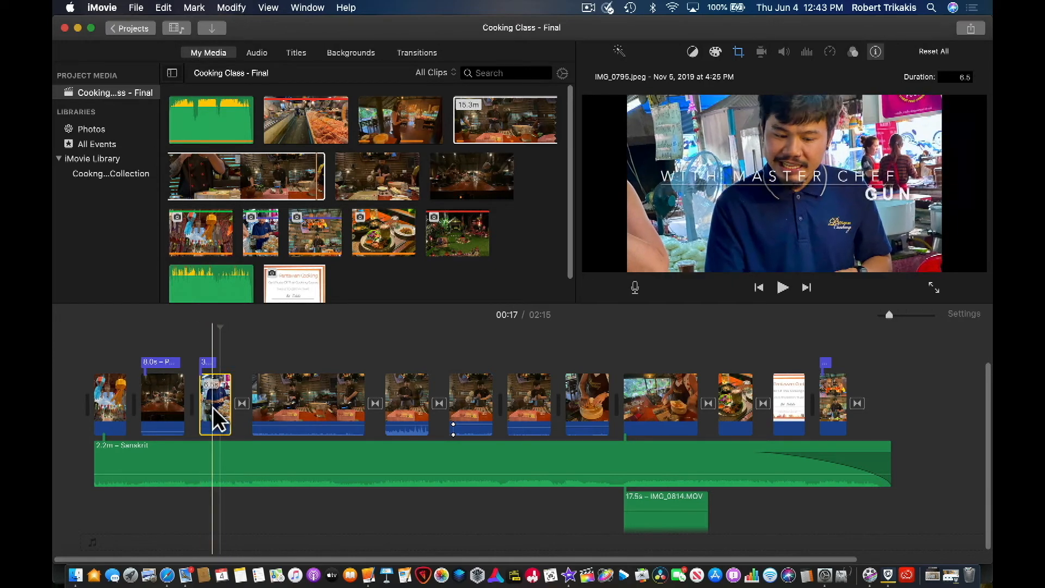
left_click(269, 396)
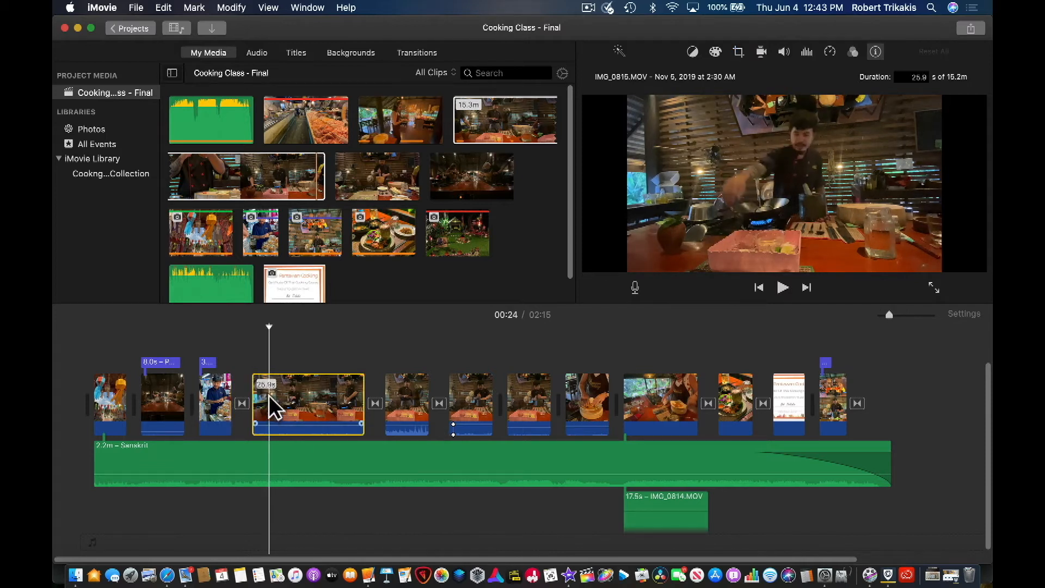
key("Left")
key("Left")
key("Left")
key("Left")
key("Left")
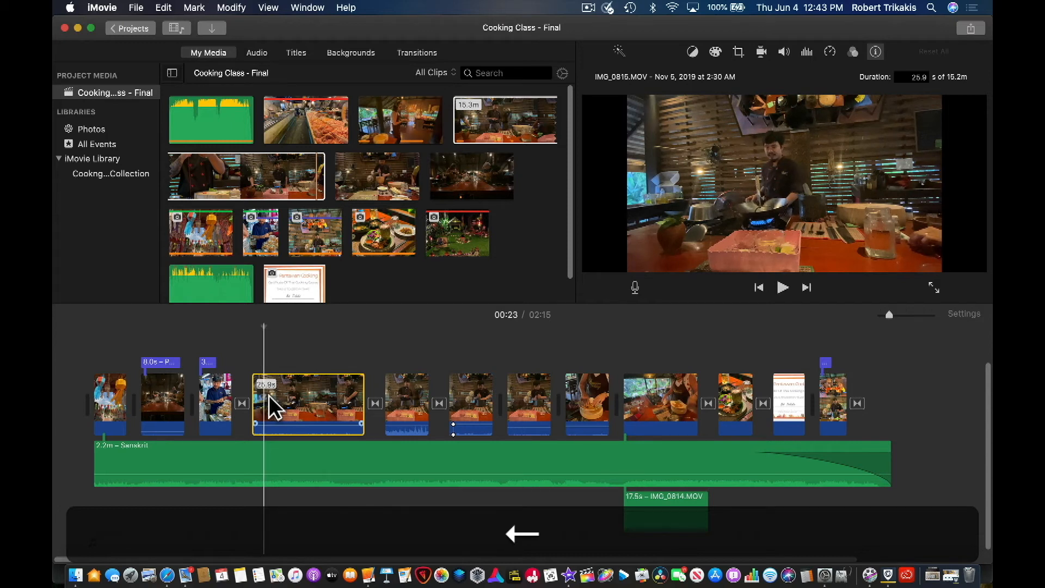
key("Left")
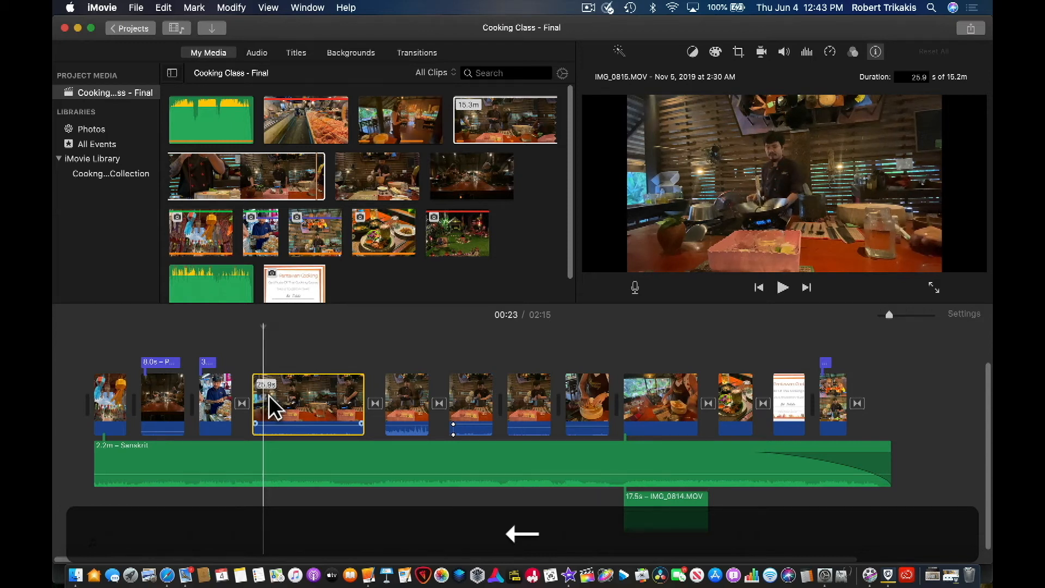
key("Left")
key("Left")
key("Left")
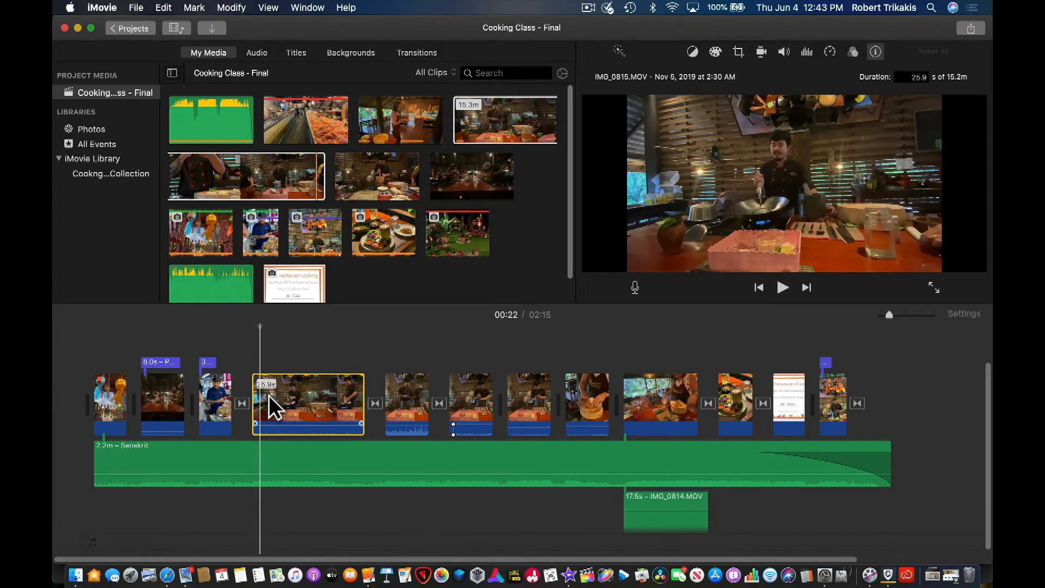
Trim the start of the long cooking clip to the playhead at 00:22 twice, undoing the trim each time.
left_click(240, 7)
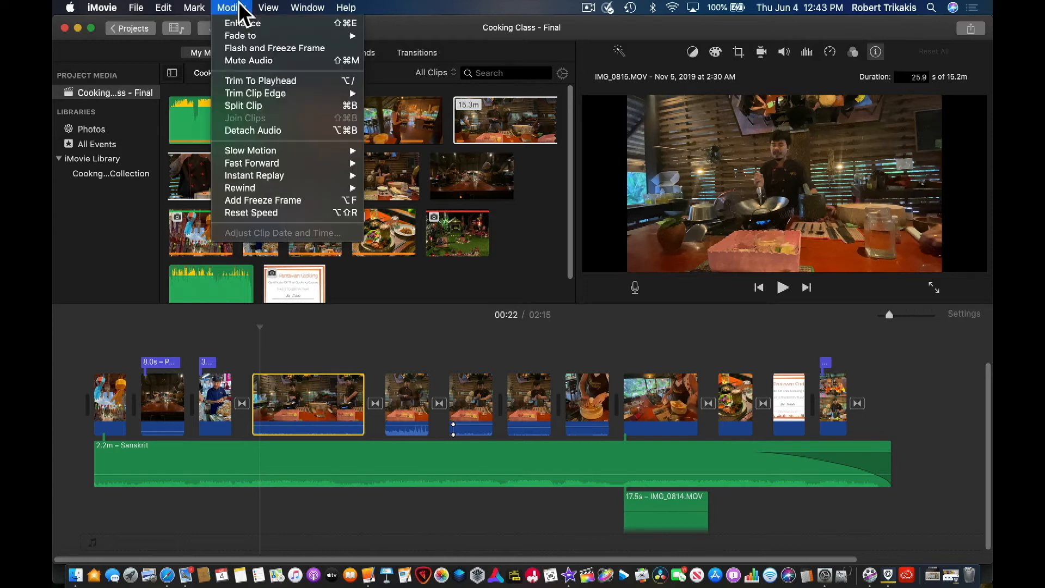
left_click(277, 81)
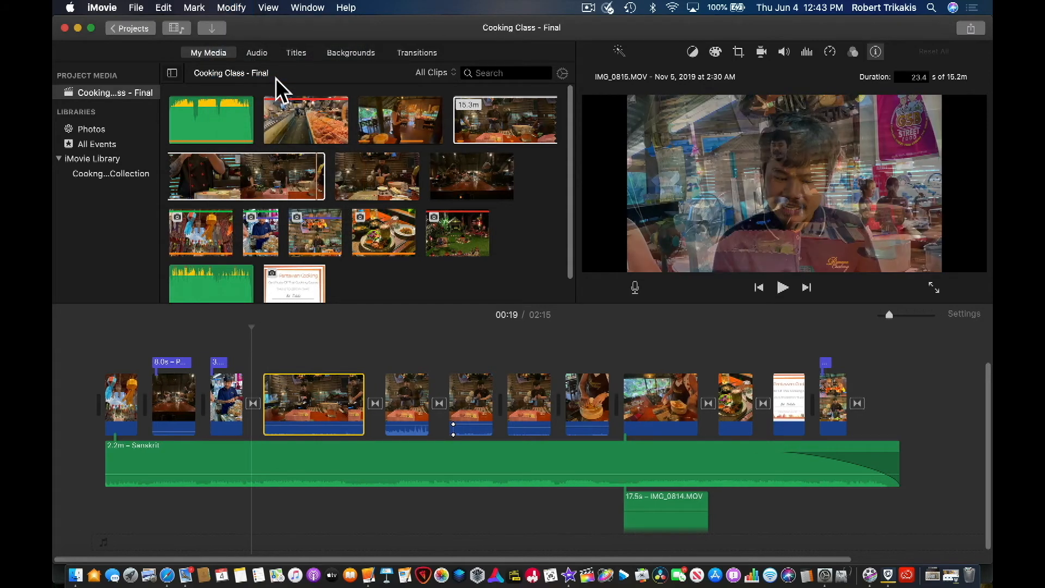
key("super+z")
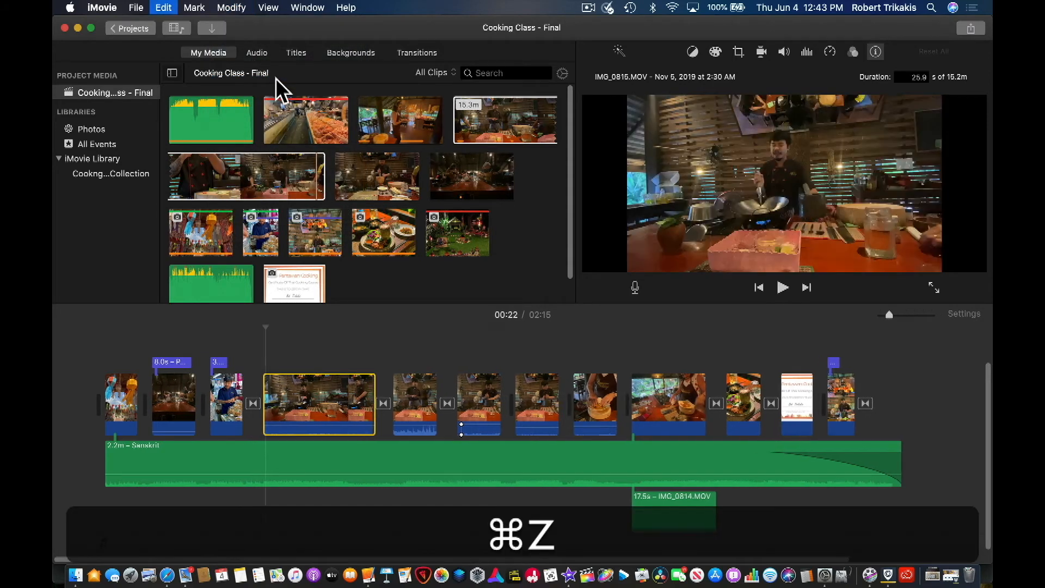
left_click(232, 7)
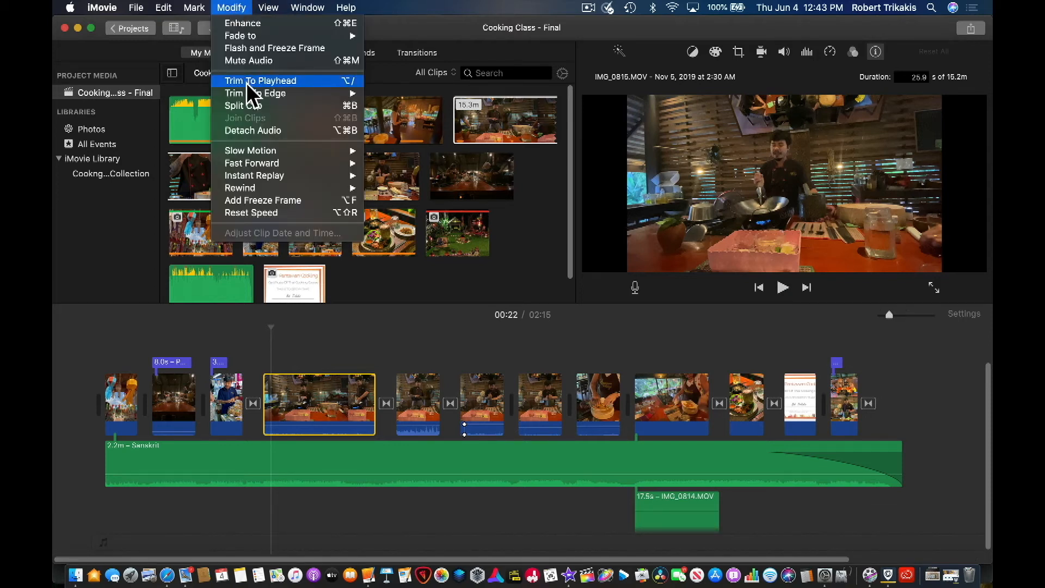
mouse_move(249, 92)
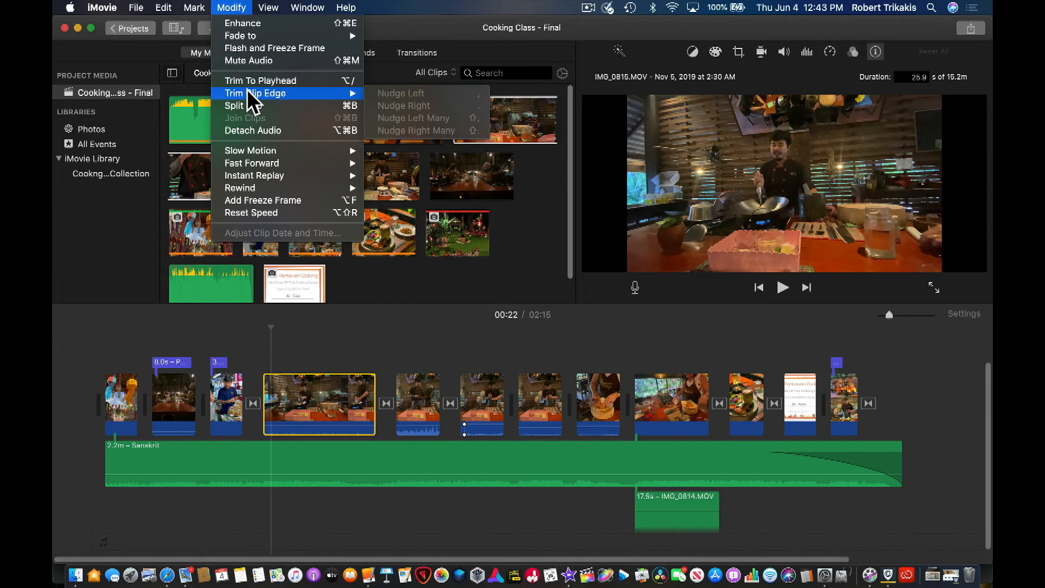
left_click(249, 81)
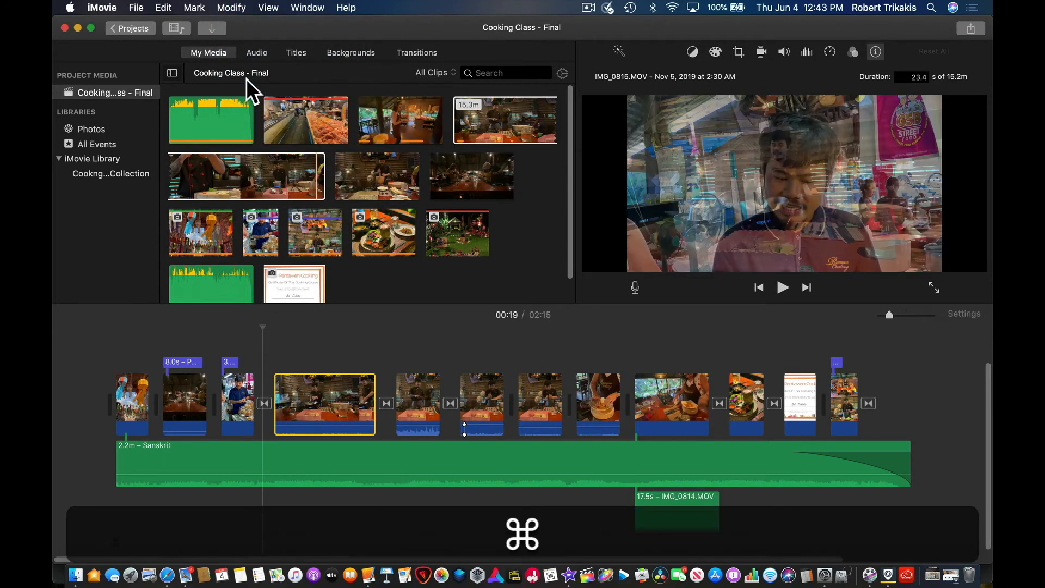
key("super+z")
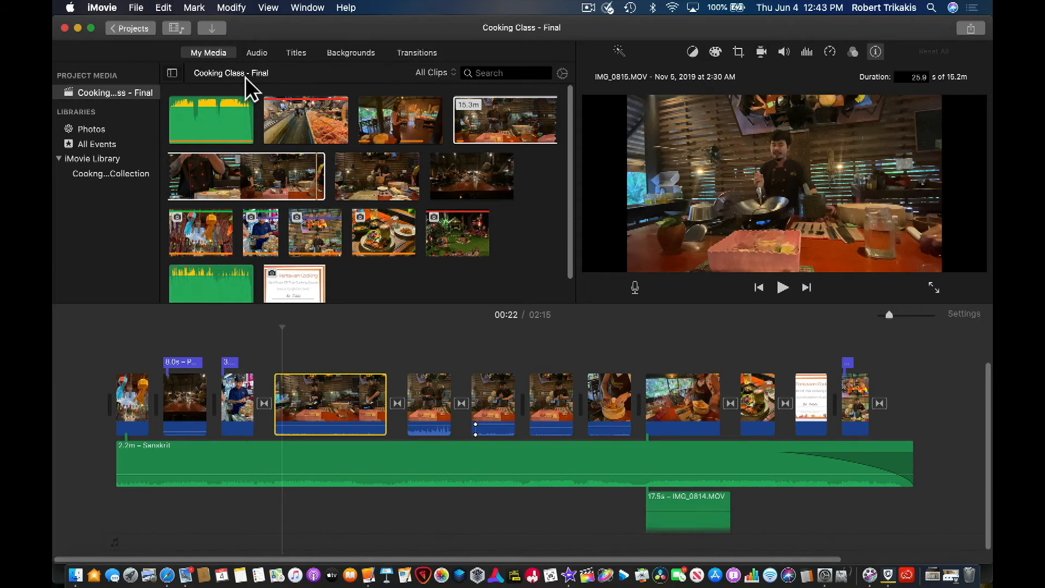
Split the long cooking clip in two at 00:32.
left_click(232, 8)
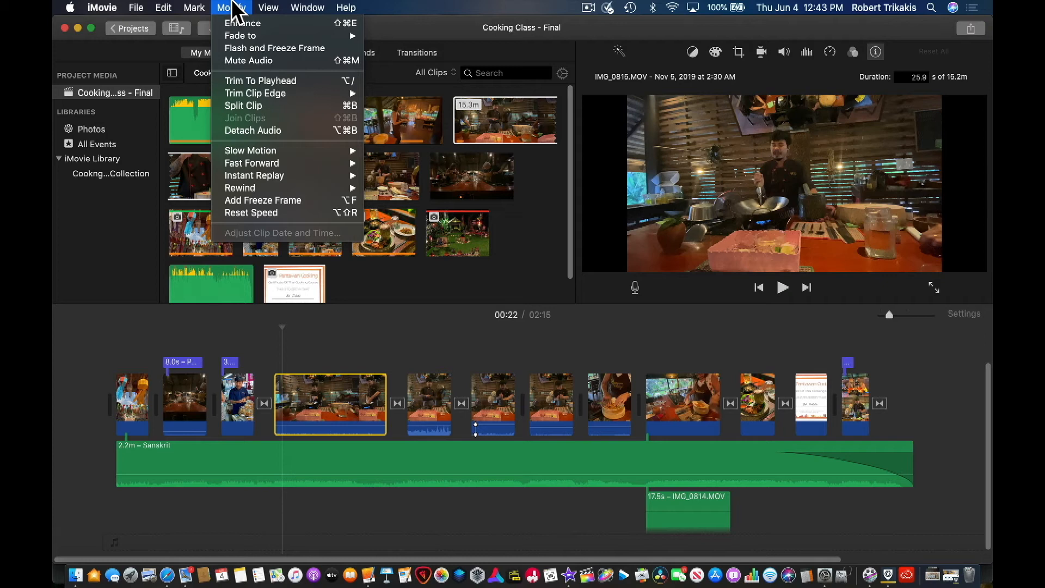
left_click(285, 329)
left_click_drag(283, 329, 327, 334)
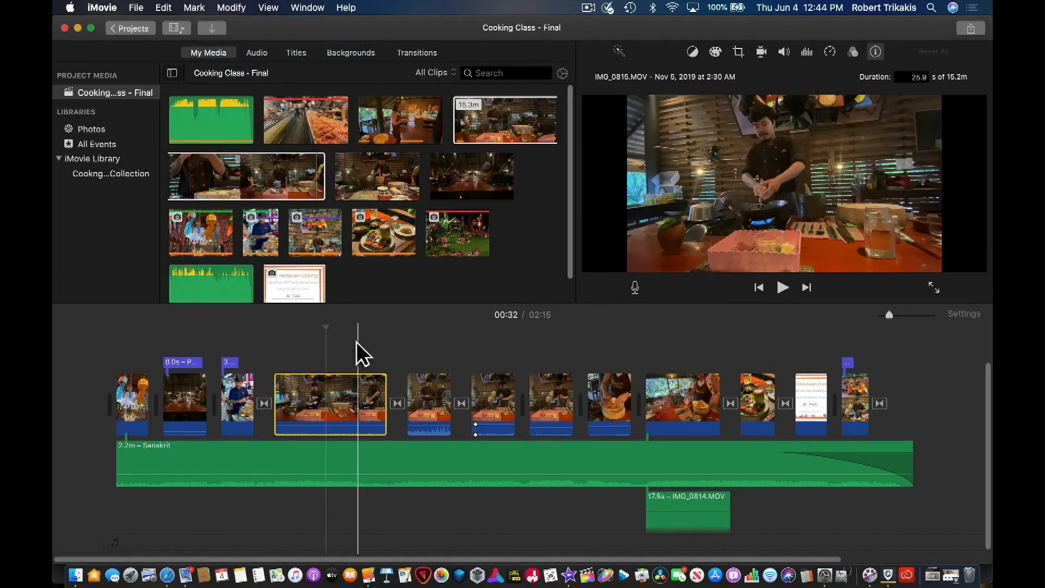
left_click(240, 7)
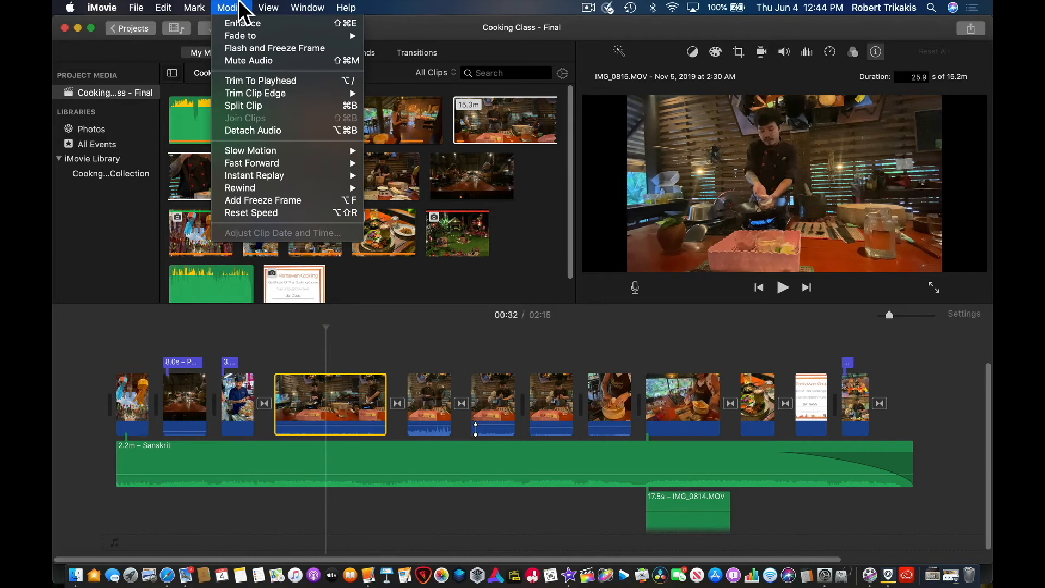
left_click(262, 107)
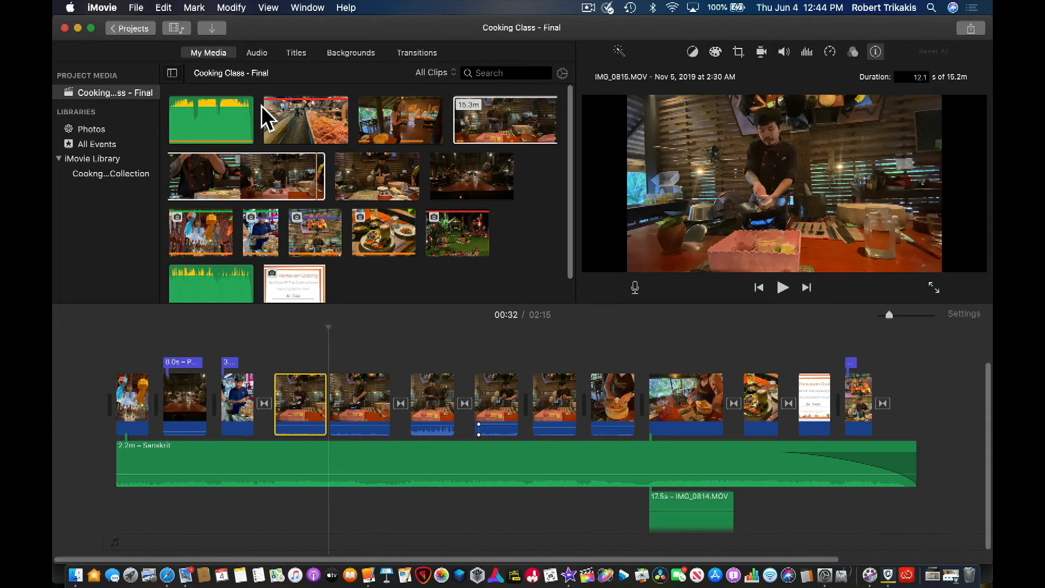
Apply the Camo clip filter to the second part of the split cooking clip and undo it.
left_click(363, 384)
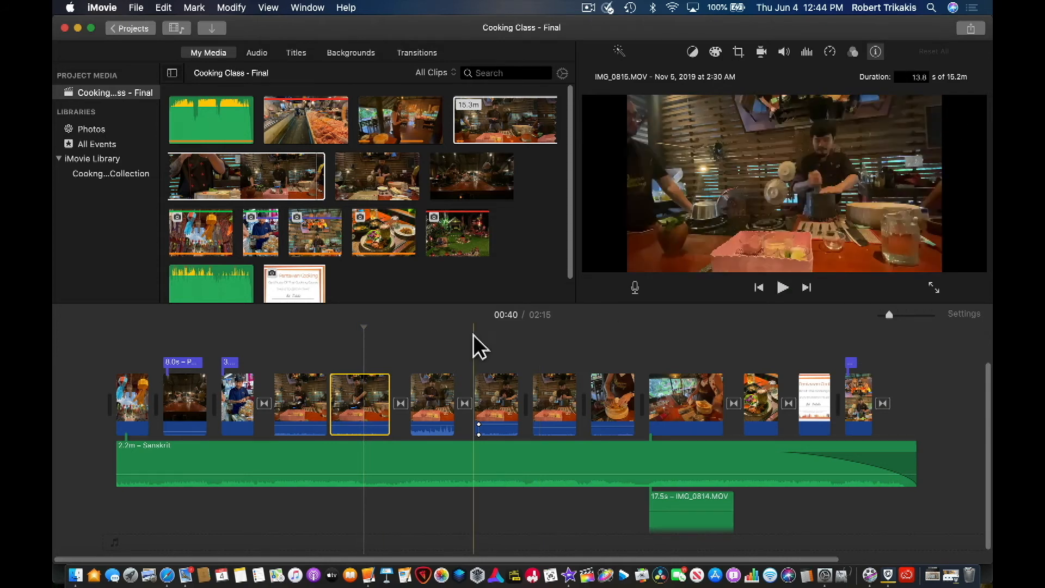
left_click(356, 409)
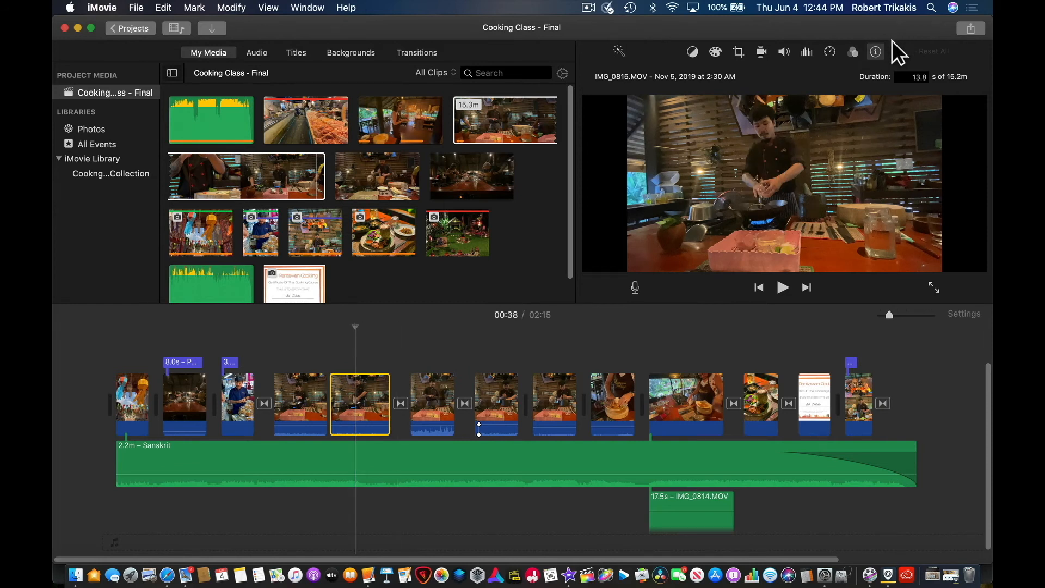
left_click(854, 51)
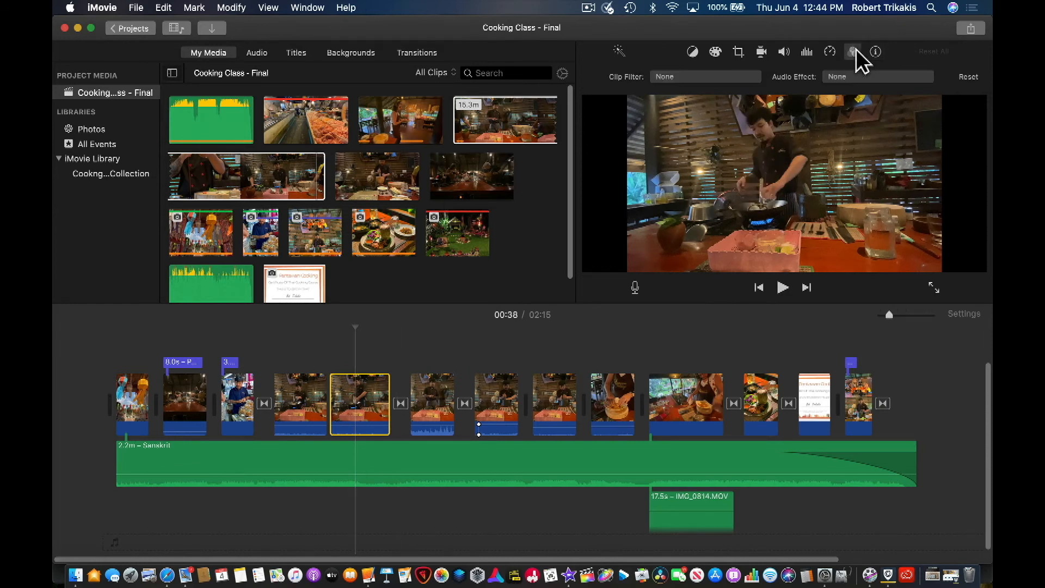
left_click(729, 78)
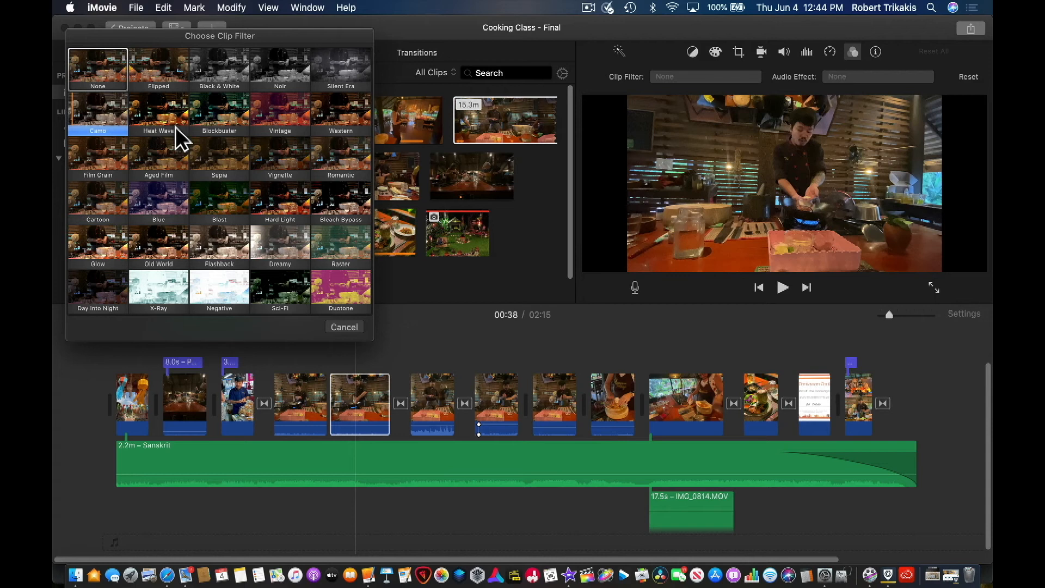
left_click(100, 105)
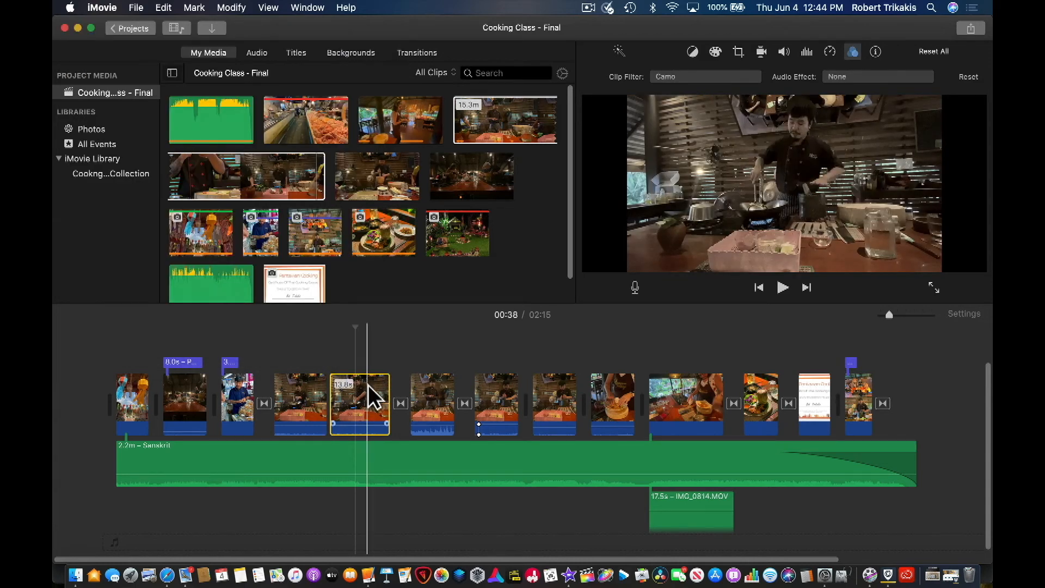
key("super+z")
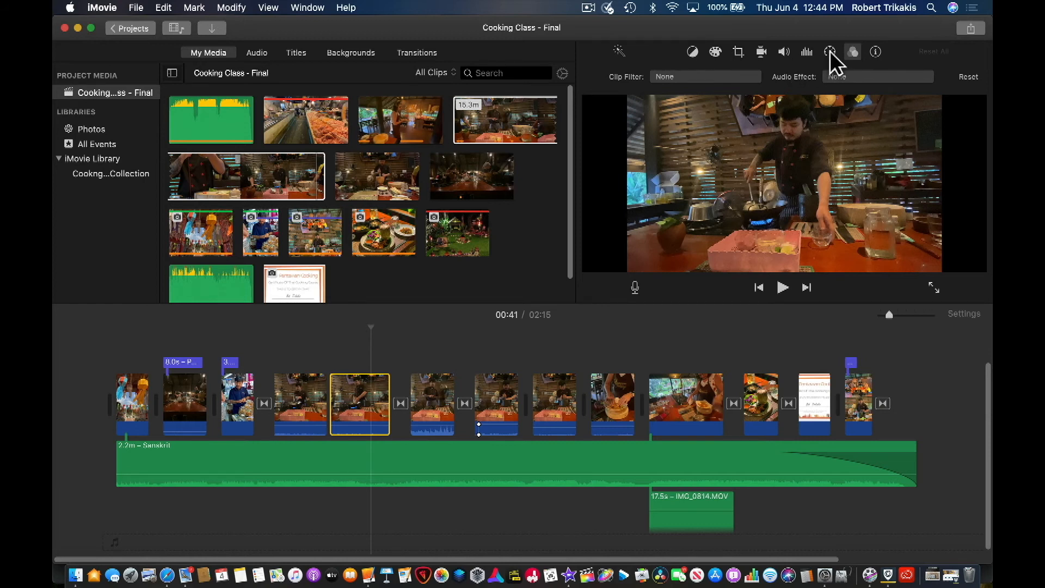
Set the speed of the second part of the split cooking clip to Fast at 2x.
left_click(830, 52)
left_click(665, 77)
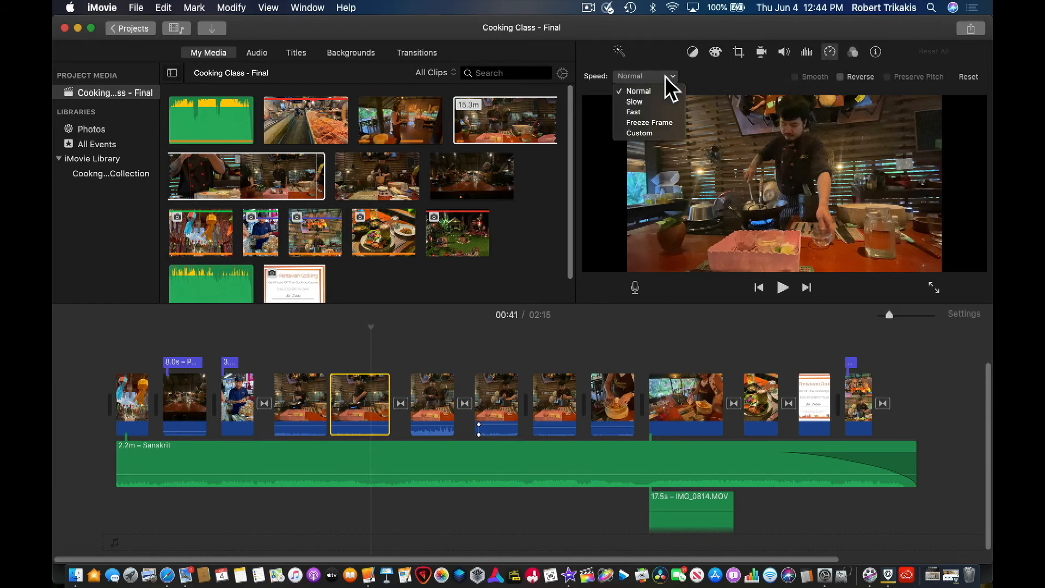
left_click(669, 112)
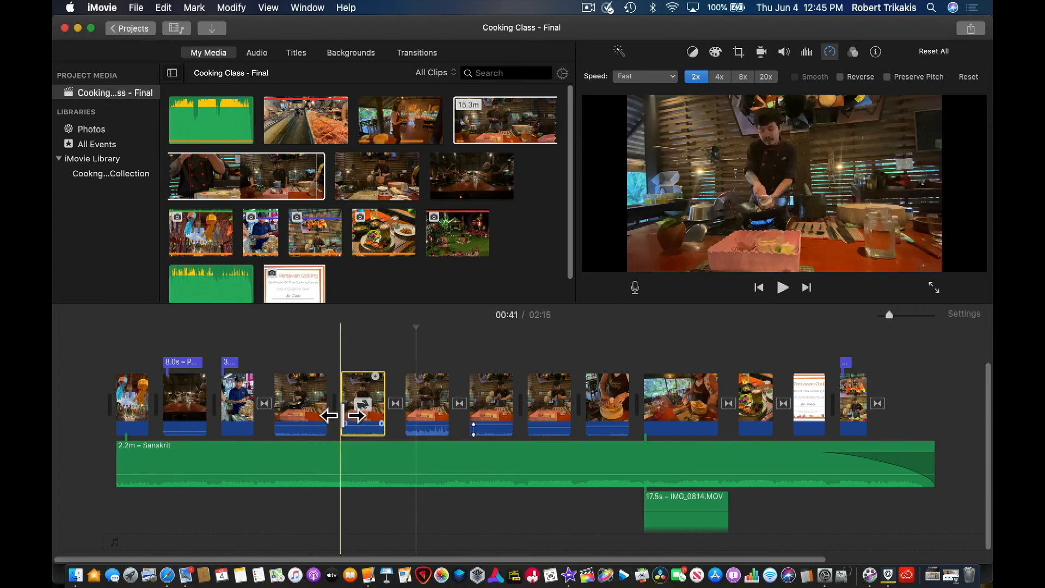
Undo the speed change and the split of the long cooking clip.
left_click(336, 381)
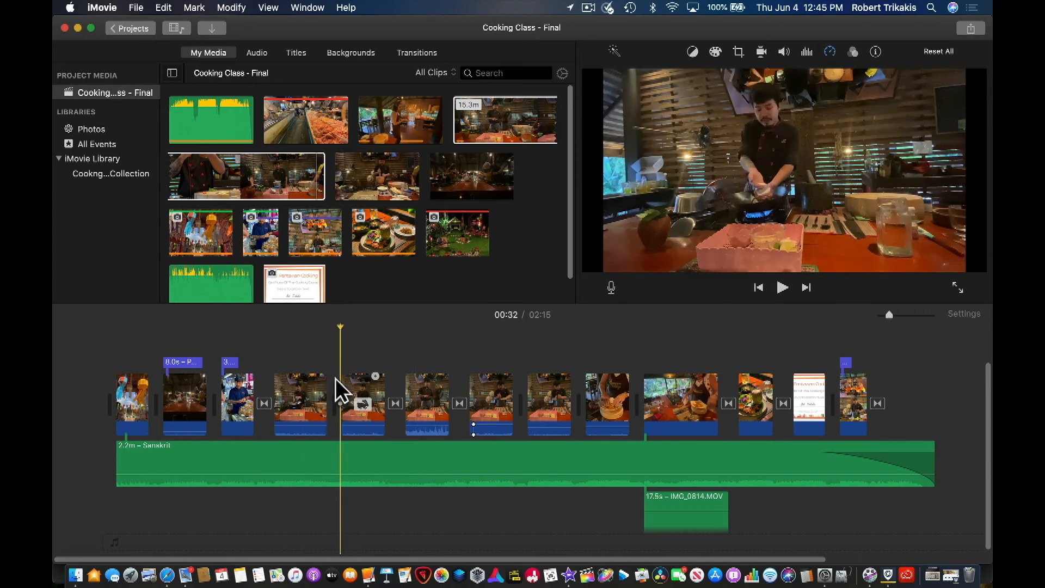
key("super+z")
key("super+z")
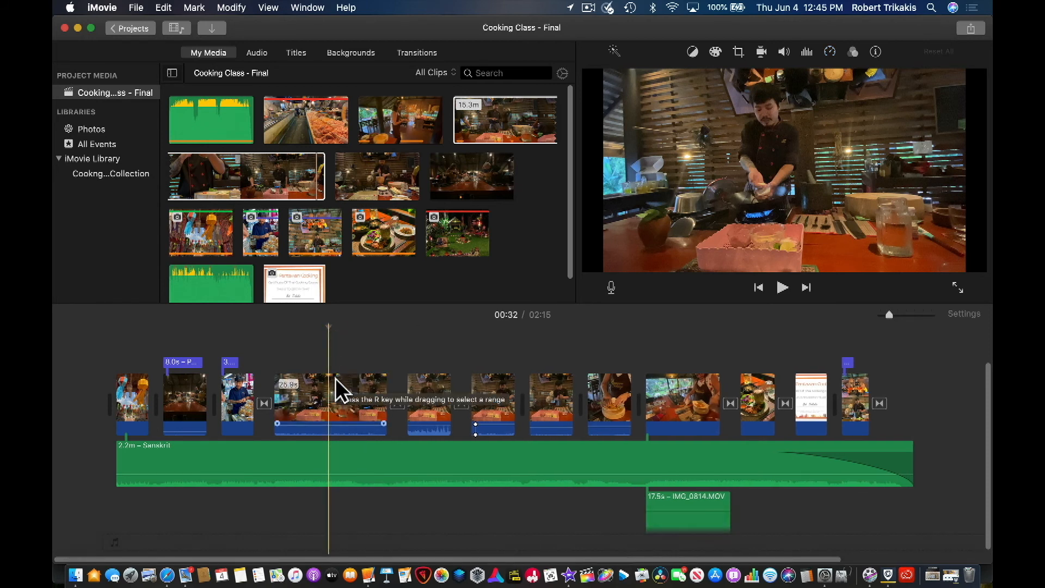
Detach the audio from the rejoined long cooking clip in the timeline.
left_click(329, 395)
left_click(268, 8)
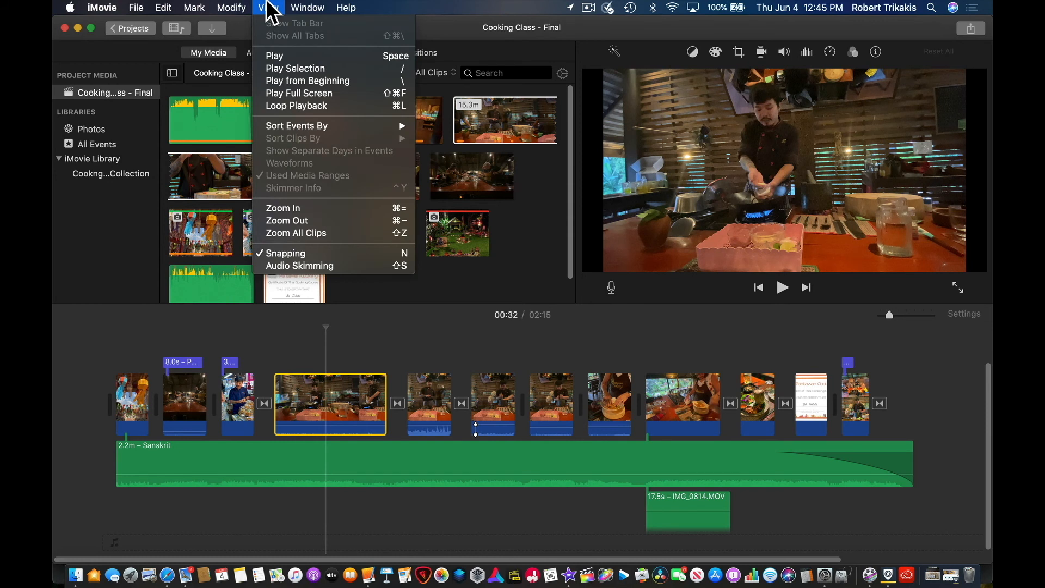
mouse_move(242, 6)
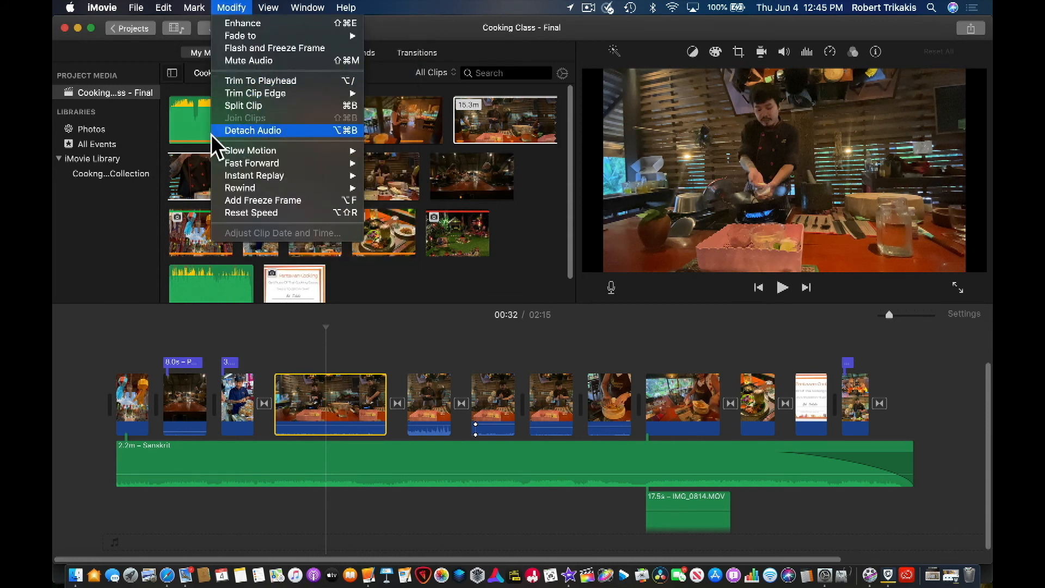
left_click(231, 131)
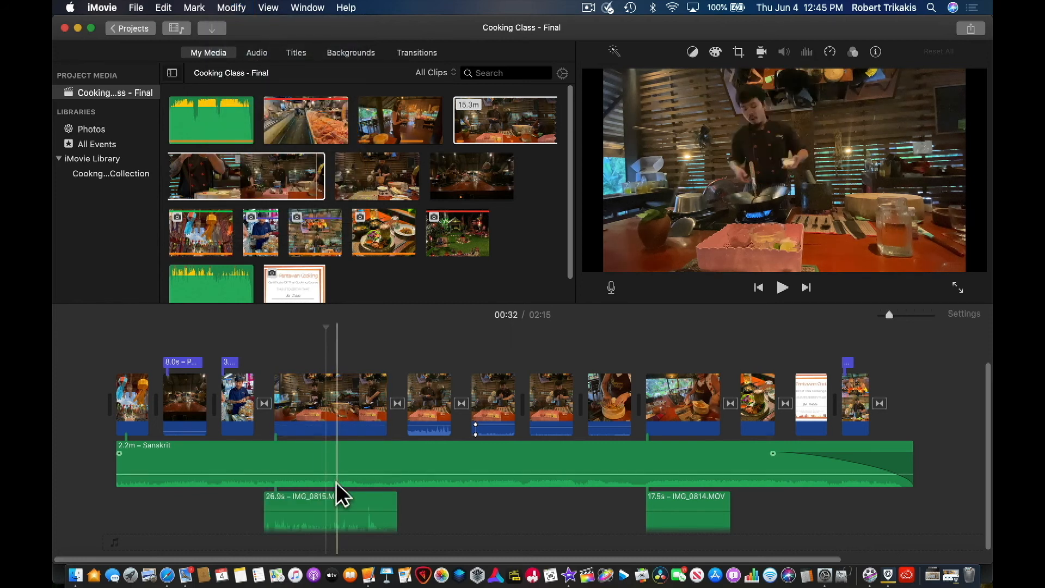
Lengthen the detached IMG_0815.MOV audio to 27.4 s with fades at both ends, and test moving its parent video clip.
left_click(350, 501)
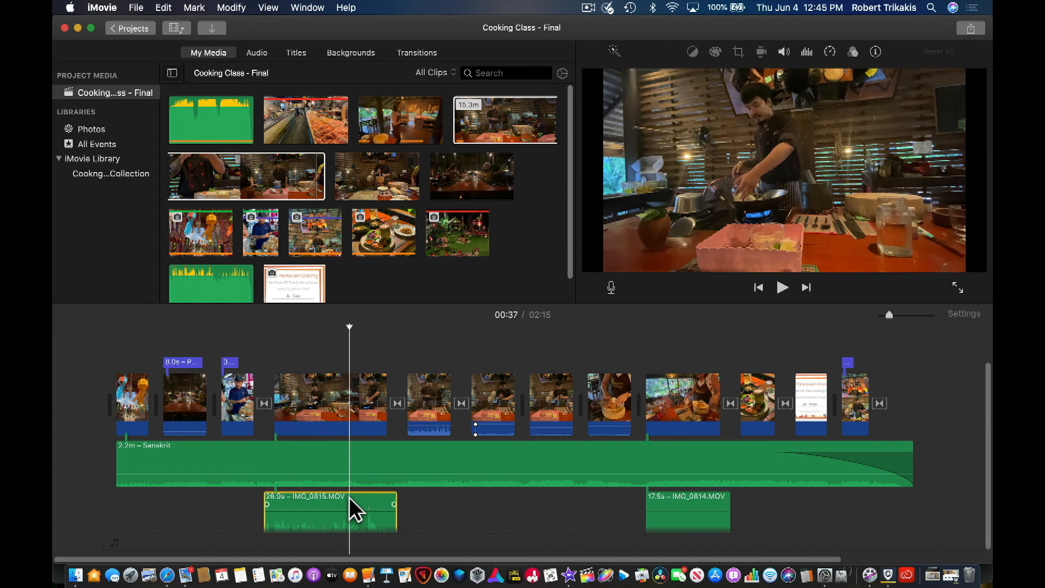
mouse_move(357, 507)
left_mouse_down()
mouse_move(398, 505)
mouse_move(365, 504)
left_mouse_up()
left_click_drag(267, 505, 305, 506)
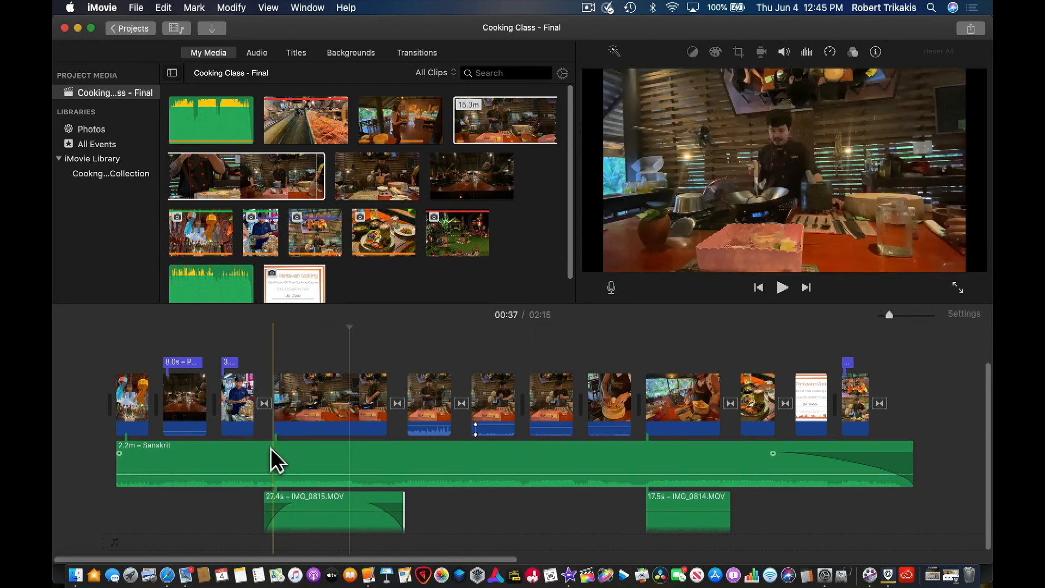
mouse_move(331, 396)
left_mouse_down()
mouse_move(329, 378)
mouse_move(321, 401)
left_mouse_up()
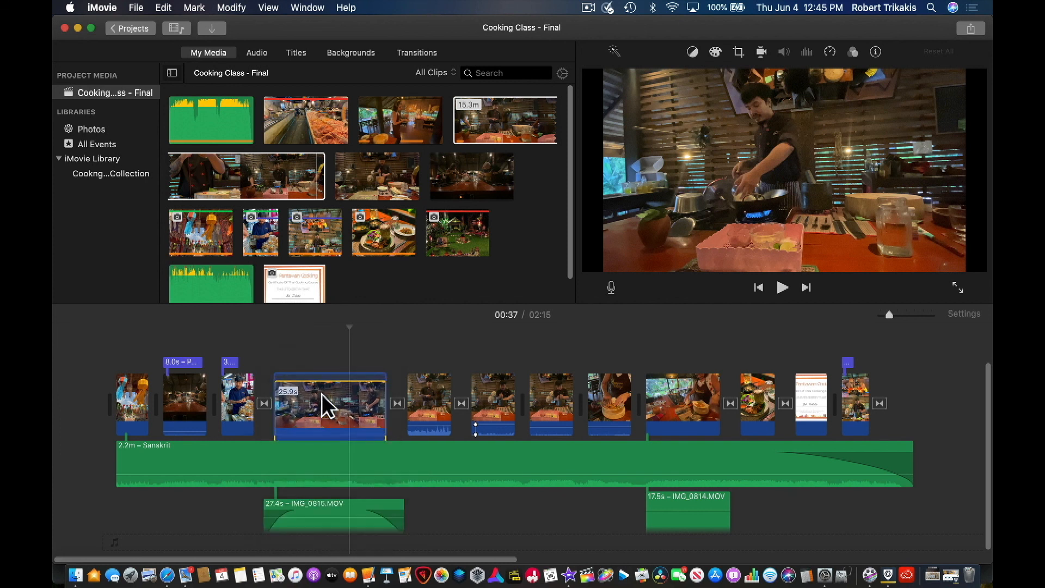
Undo the fades and length change on the detached audio, then the audio detachment from the long cooking clip.
left_click(364, 458)
key("super+z")
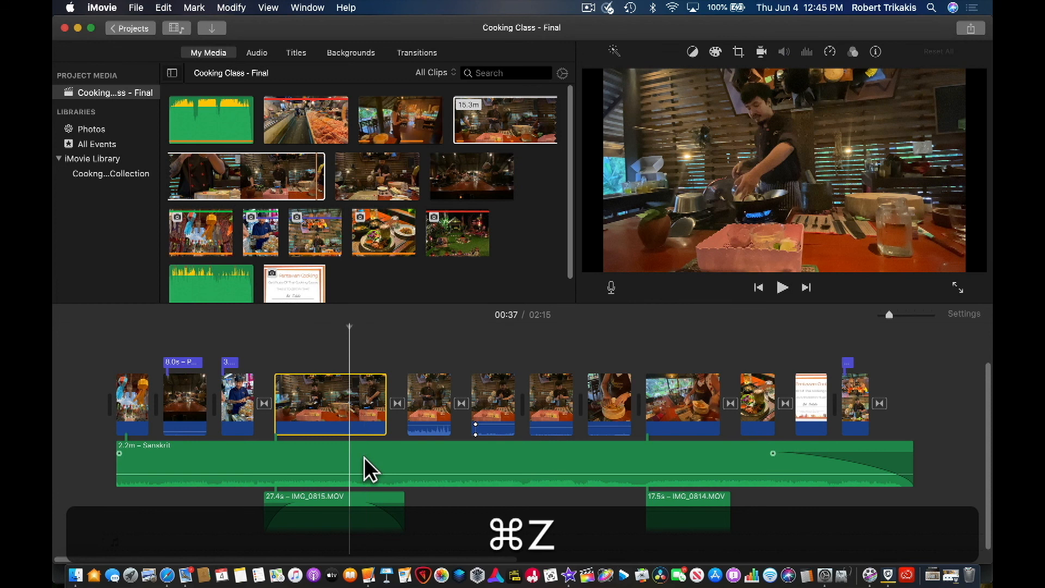
key("super+z")
key("super+z")
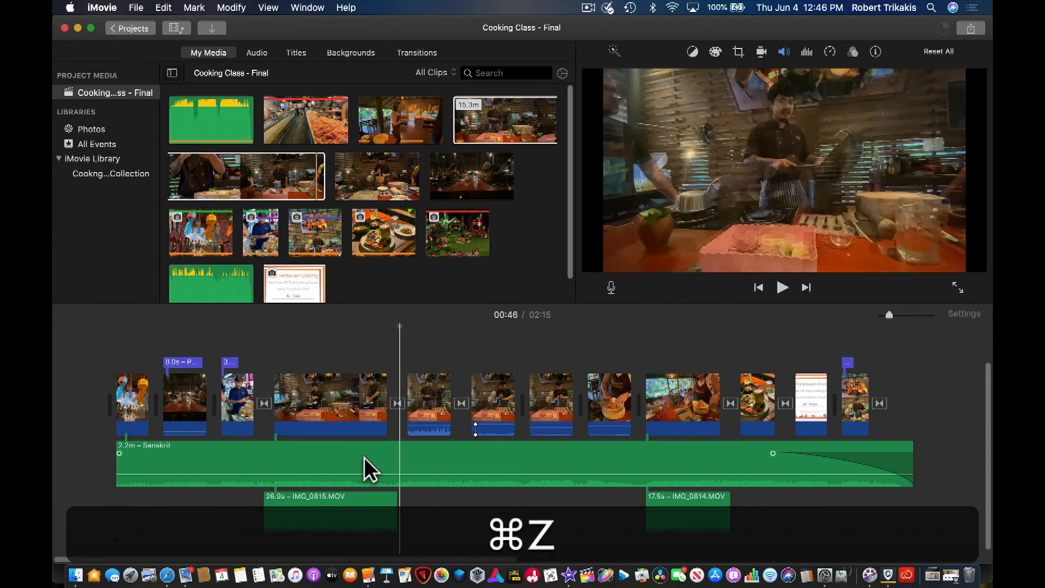
key("super+z")
key("super+z")
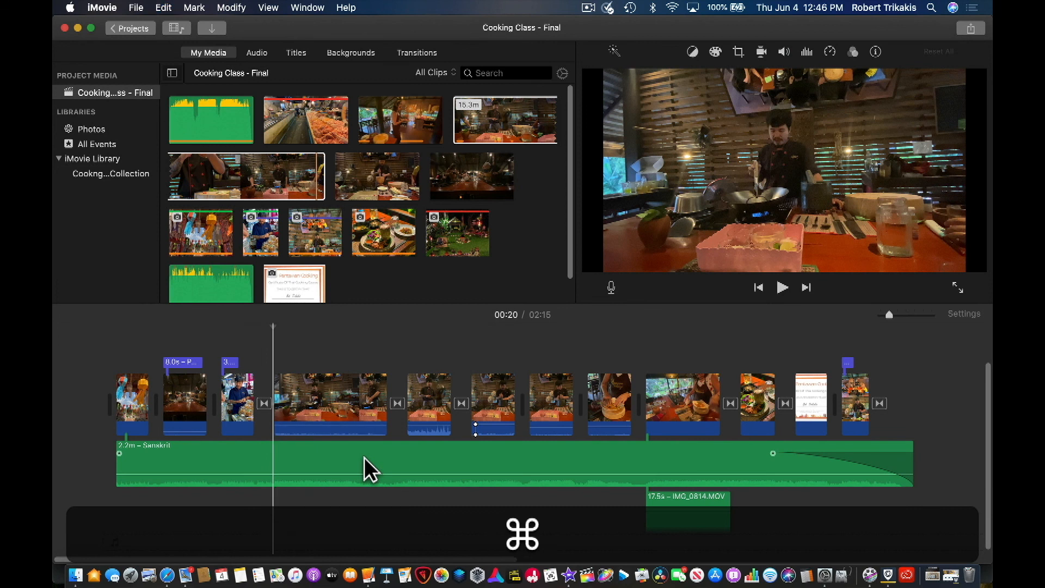
Open the list of clip modification commands with the playhead at 00:20.
left_click(239, 10)
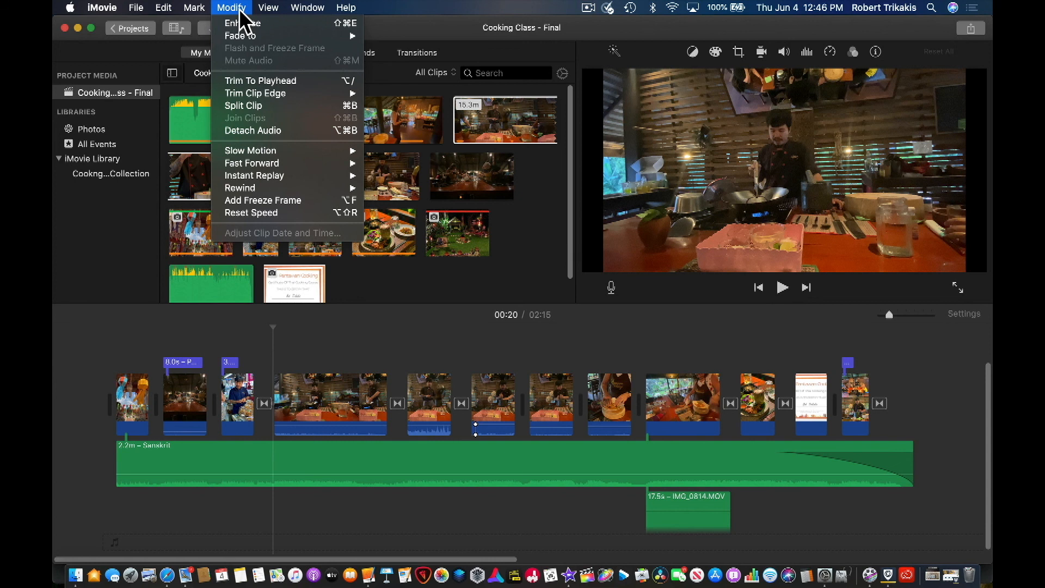